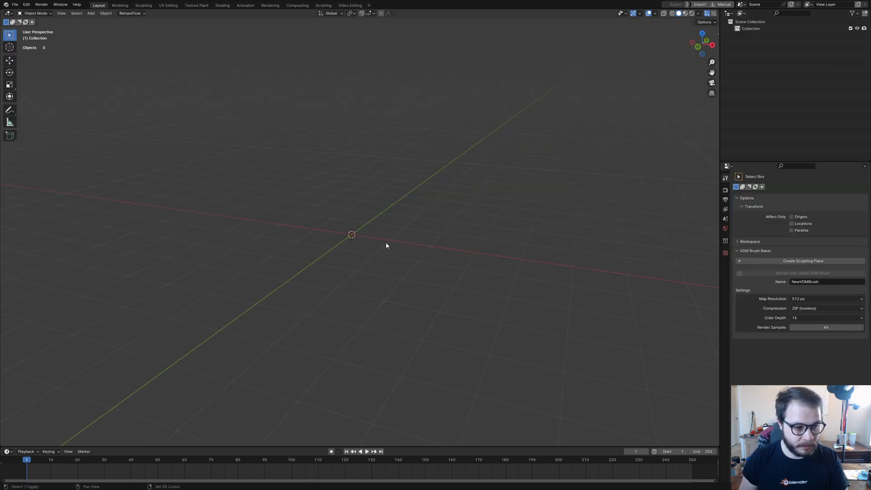
Step: Add a plane mesh to the empty scene and enter Edit Mode on it
{"action": "key", "text": "shift+a"}
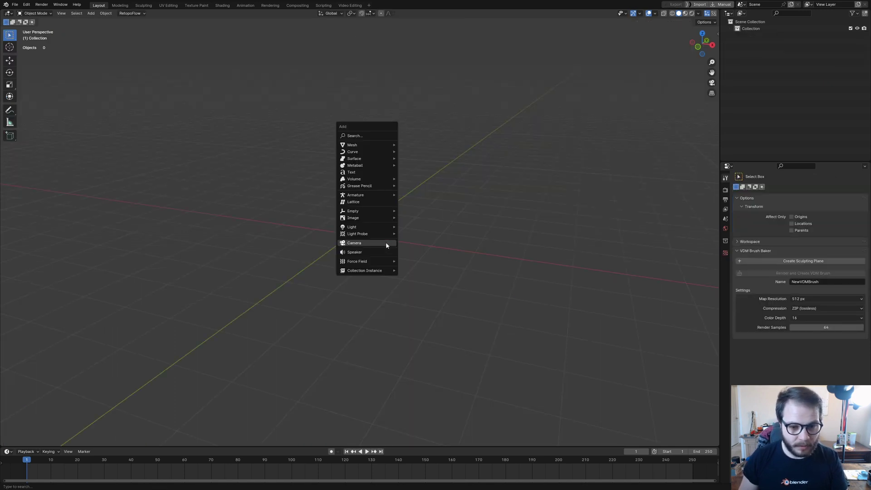
{"action": "mouse_move", "coordinate": [368, 150]}
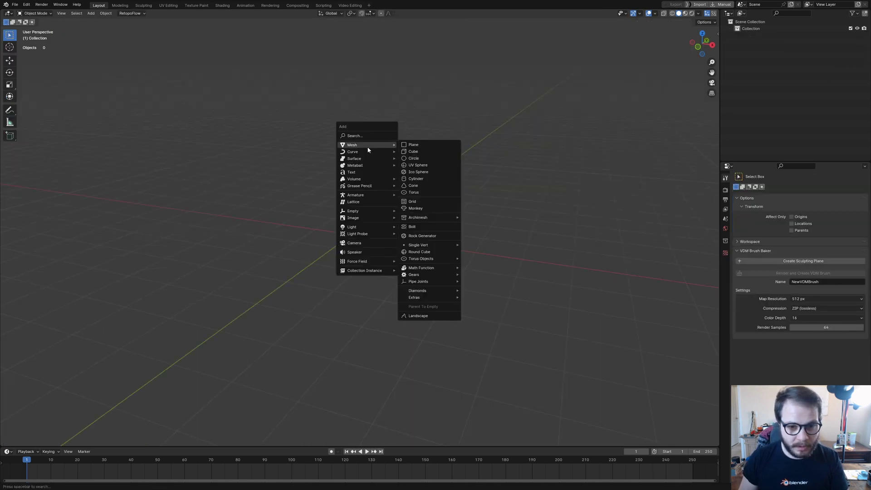
{"action": "left_click", "coordinate": [435, 145]}
{"action": "key", "text": "Tab"}
Step: Subdivide the plane with 20 cuts and return to Object Mode
{"action": "middle_click_drag", "start_coordinate": [373, 224], "coordinate": [410, 280]}
{"action": "scroll", "coordinate": [387, 262], "scroll_direction": "up", "scroll_amount": 3}
{"action": "right_click", "coordinate": [393, 243]}
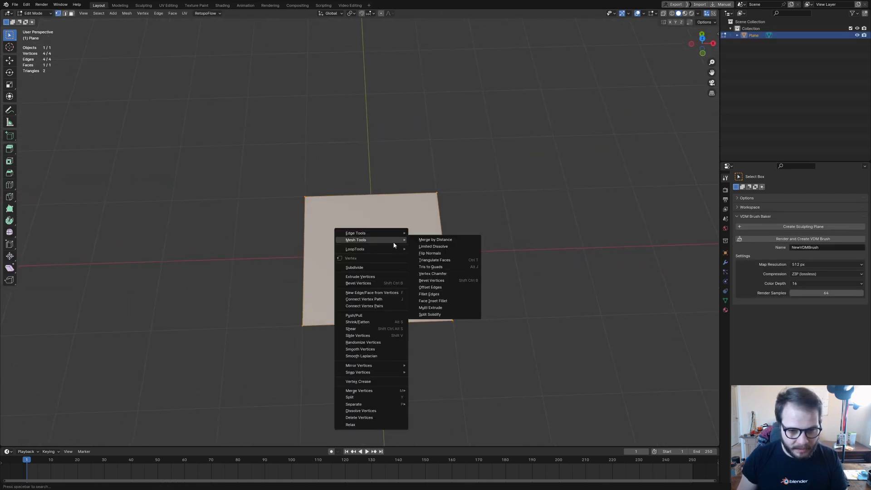
{"action": "left_click", "coordinate": [387, 268]}
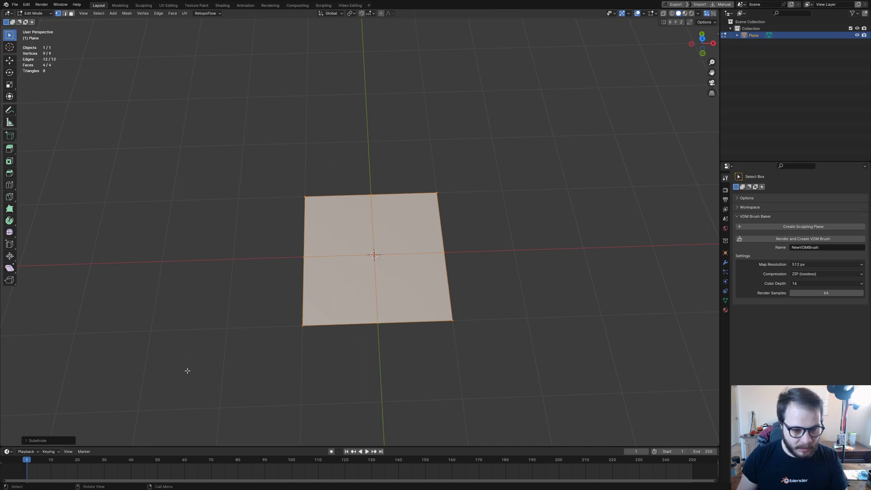
{"action": "left_click", "coordinate": [53, 442]}
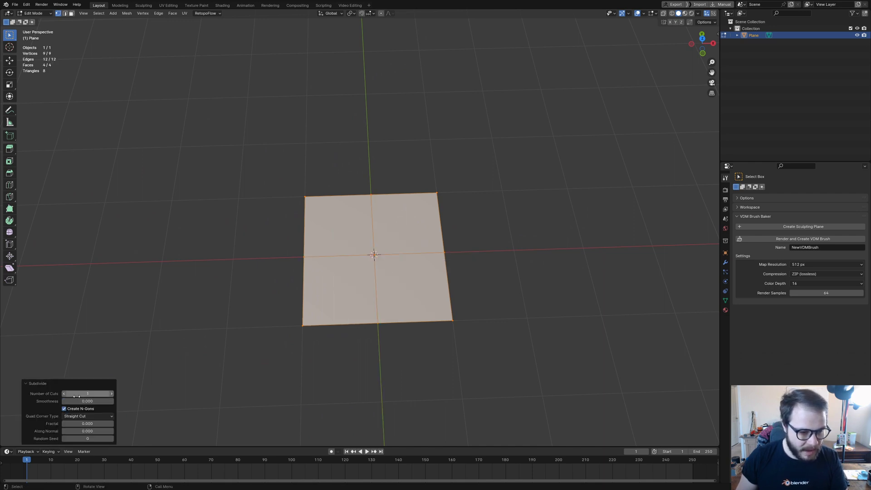
{"action": "left_click", "coordinate": [91, 393]}
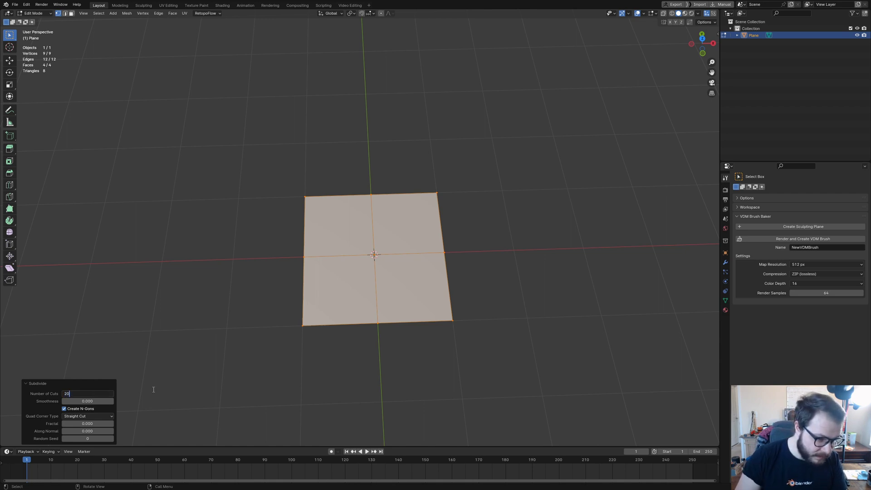
{"action": "type", "text": "20"}
{"action": "key", "text": "Return"}
{"action": "key", "text": "Tab"}
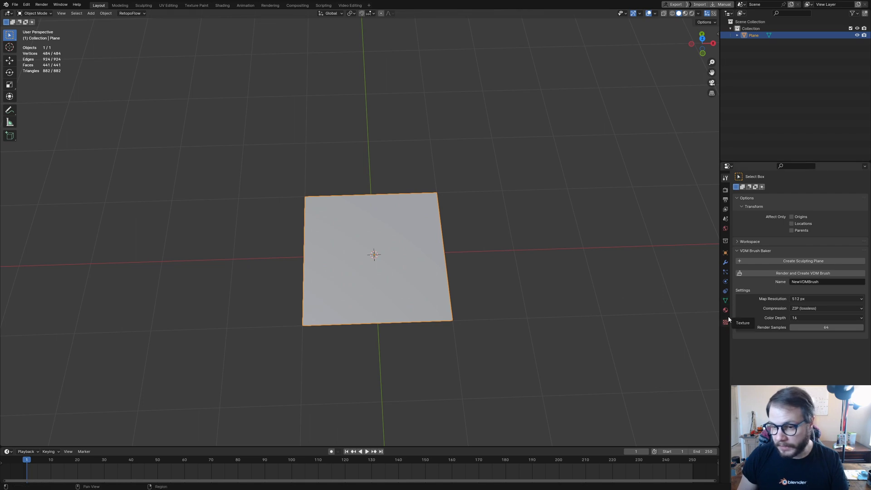
Step: Add a Multiresolution modifier to the plane and apply Simple subdivision up to level 5
{"action": "left_click", "coordinate": [725, 263]}
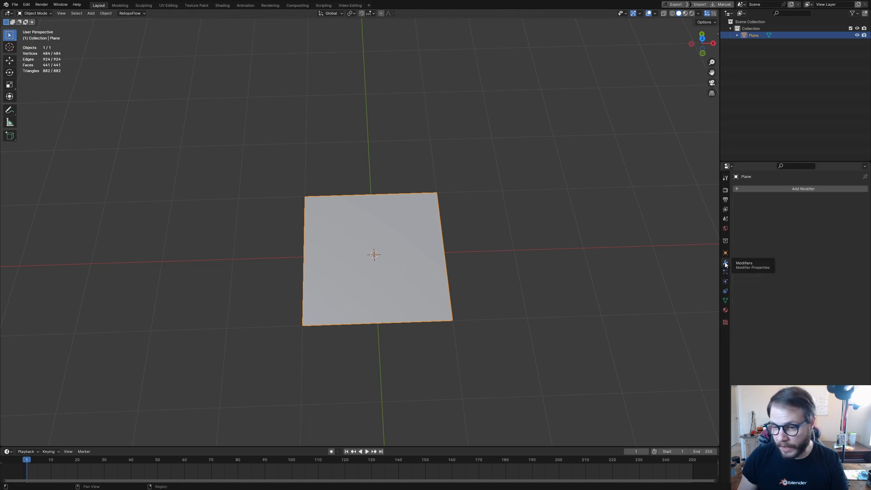
{"action": "left_click", "coordinate": [777, 189]}
{"action": "mouse_move", "coordinate": [777, 189]}
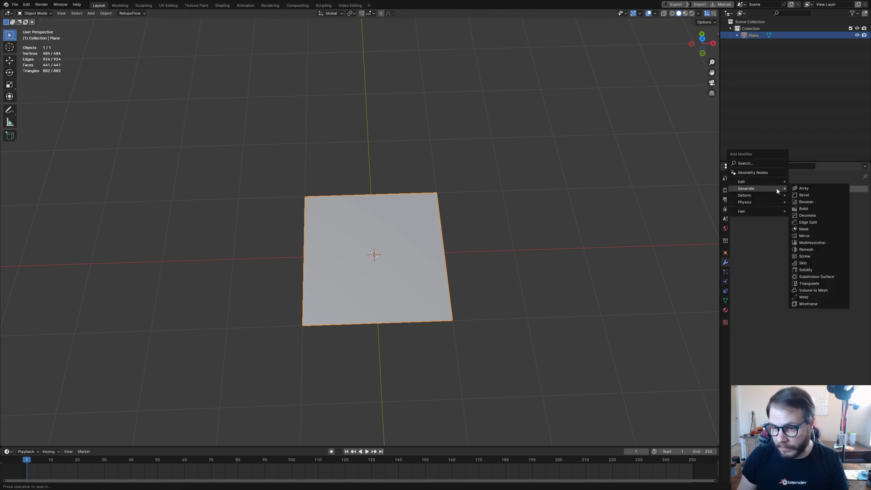
{"action": "left_click", "coordinate": [823, 243]}
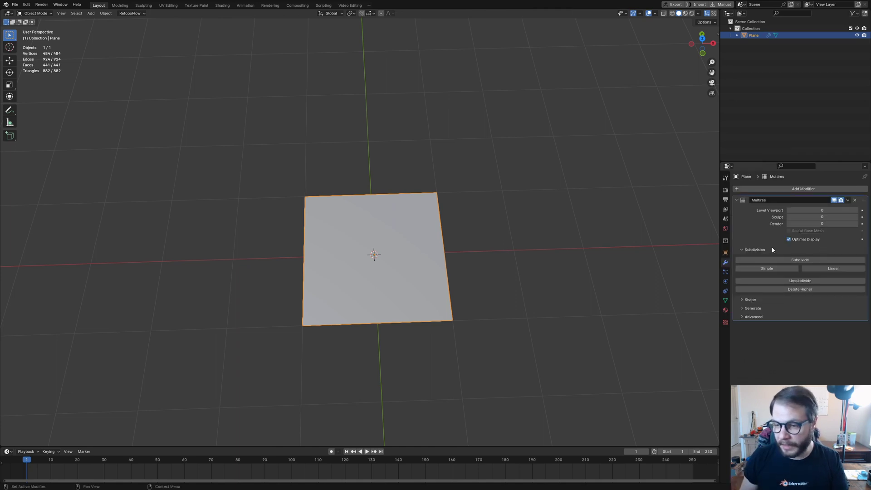
{"action": "left_click", "coordinate": [772, 271]}
{"action": "left_click", "coordinate": [771, 272]}
{"action": "left_click", "coordinate": [771, 271]}
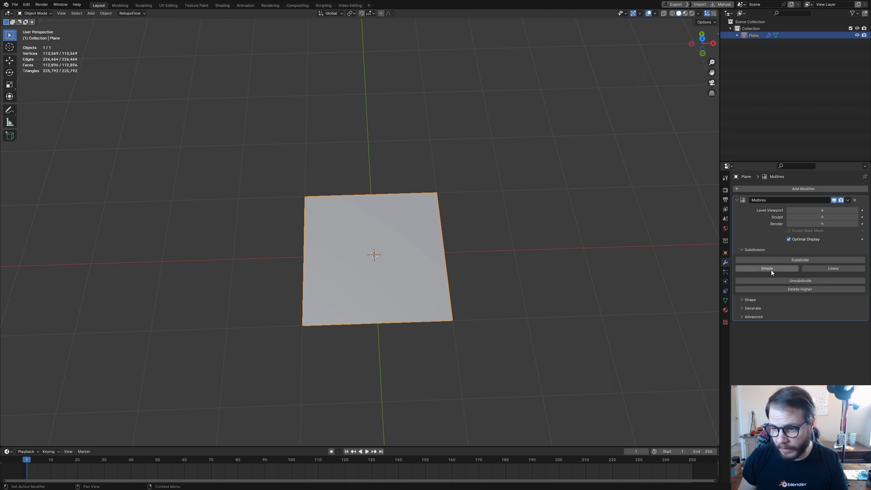
{"action": "left_click", "coordinate": [772, 272]}
Step: Switch the plane to Sculpt Mode in top orthographic view and show the brushes in two columns
{"action": "mouse_move", "coordinate": [442, 271]}
{"action": "middle_mouse_down"}
{"action": "mouse_move", "coordinate": [432, 269]}
{"action": "mouse_move", "coordinate": [438, 286]}
{"action": "middle_mouse_up"}
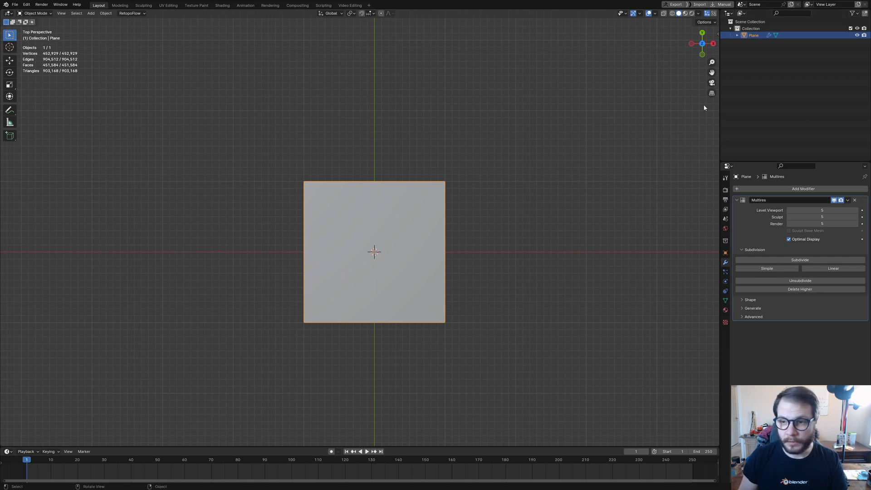
{"action": "key", "text": "KP_5"}
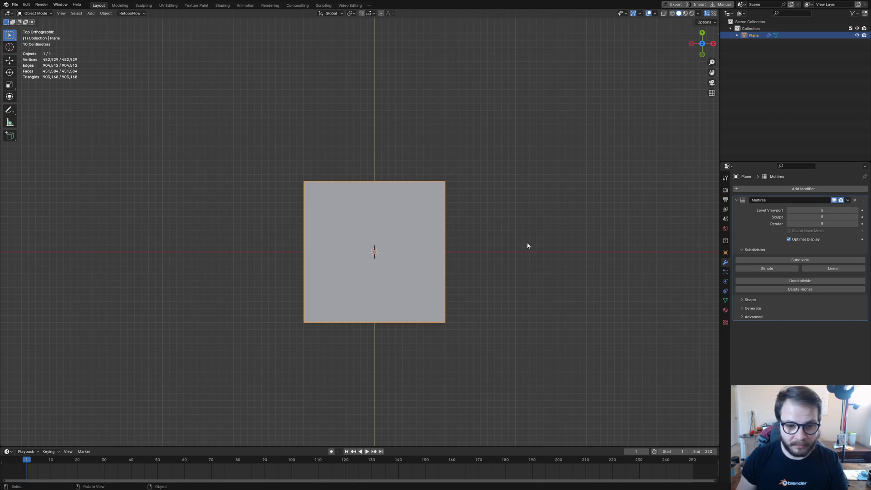
{"action": "scroll", "coordinate": [528, 244], "scroll_direction": "up", "scroll_amount": 3}
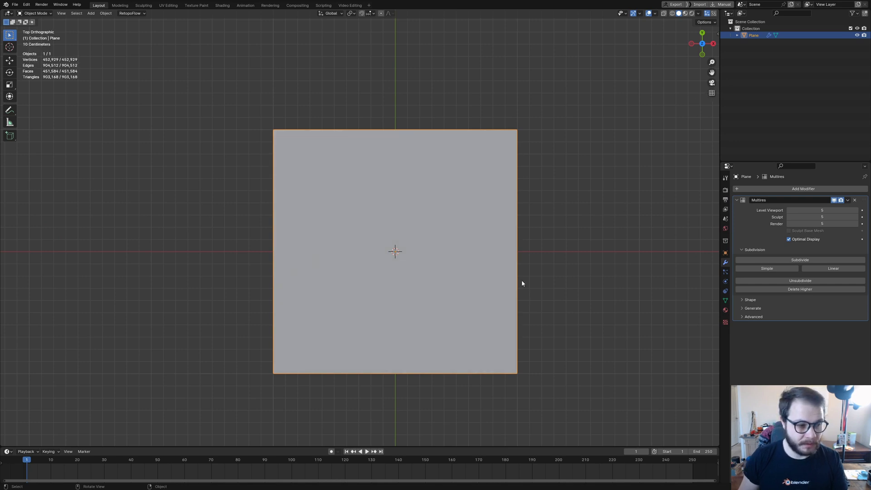
{"action": "middle_click_drag", "start_coordinate": [516, 262], "coordinate": [530, 242], "text": "shift"}
{"action": "scroll", "coordinate": [530, 241], "scroll_direction": "up", "scroll_amount": 1}
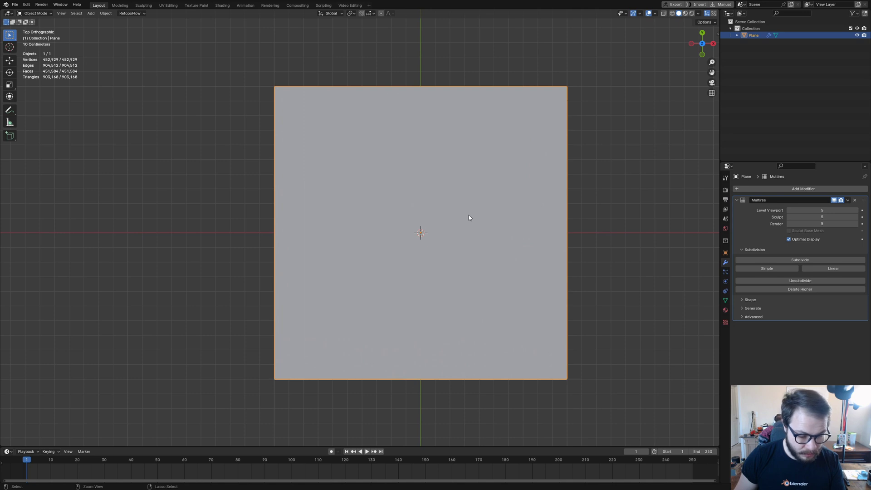
{"action": "key", "text": "ctrl+Tab"}
{"action": "left_click", "coordinate": [474, 243]}
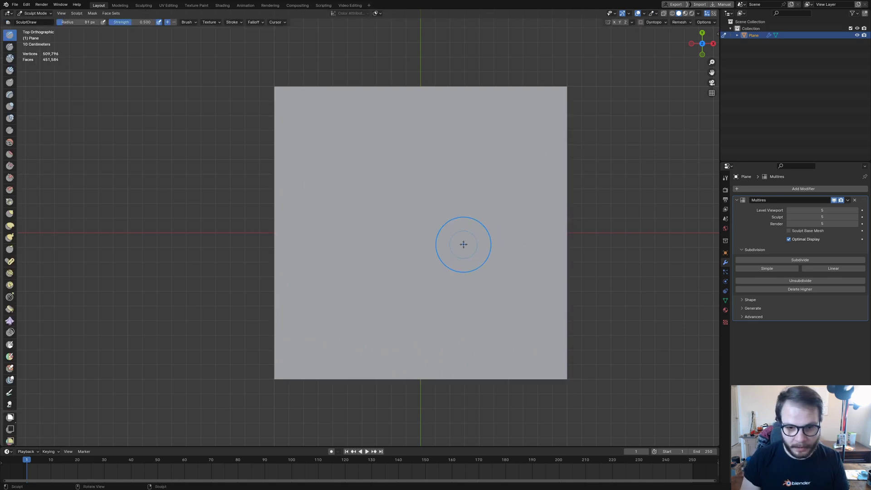
{"action": "left_click_drag", "start_coordinate": [17, 73], "coordinate": [27, 75]}
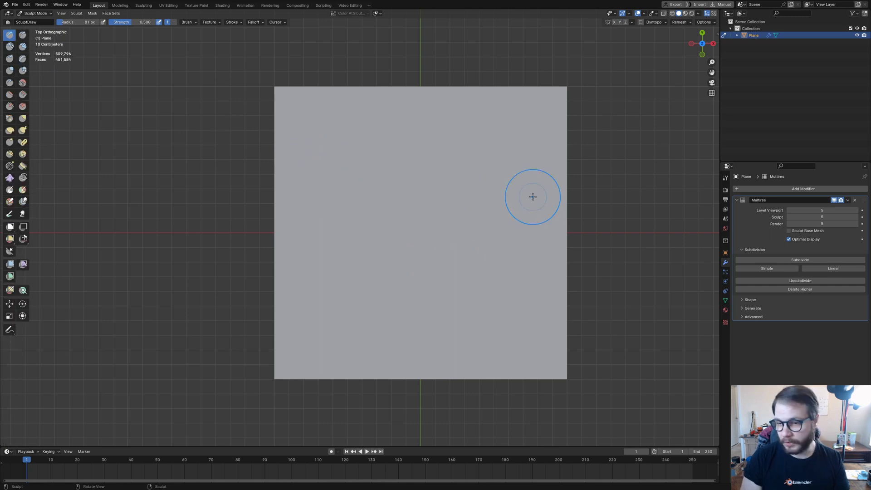
Step: Set the Draw brush's stroke spacing to 144% and its jitter to 0.5463
{"action": "left_click", "coordinate": [726, 178]}
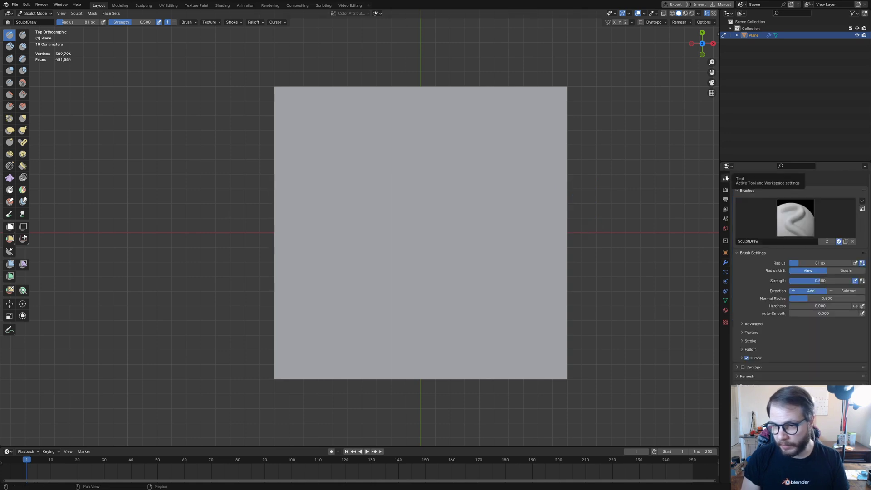
{"action": "scroll", "coordinate": [775, 339], "scroll_direction": "down", "scroll_amount": 1}
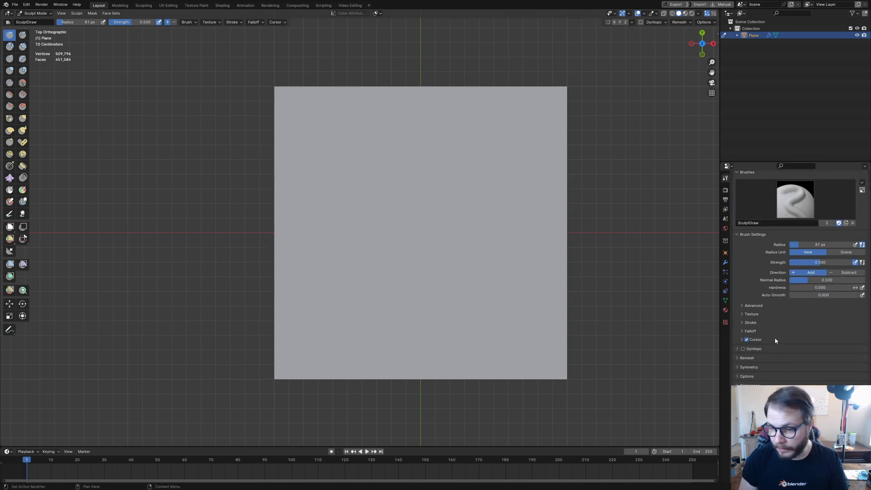
{"action": "left_click", "coordinate": [759, 321]}
{"action": "scroll", "coordinate": [773, 358], "scroll_direction": "down", "scroll_amount": 4}
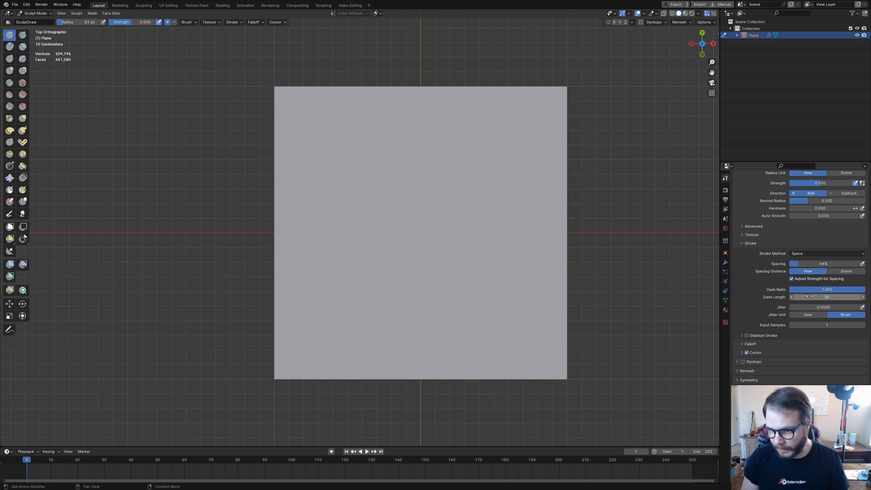
{"action": "left_click_drag", "start_coordinate": [803, 263], "coordinate": [804, 263]}
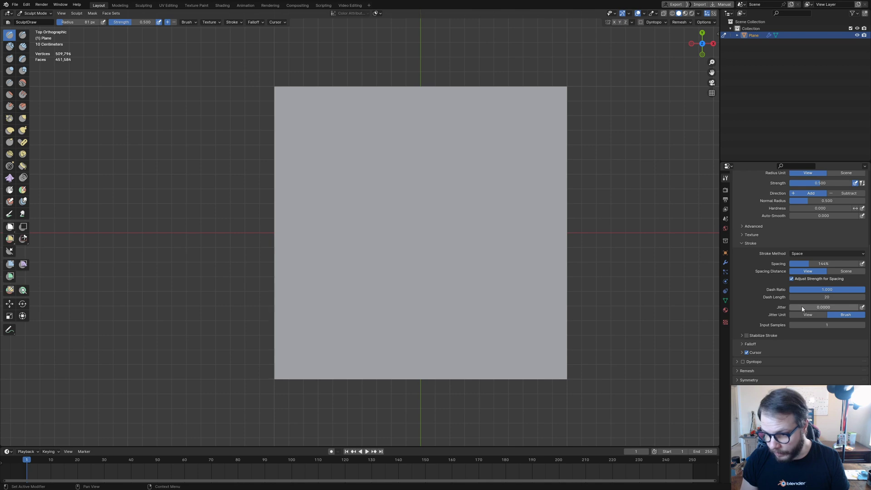
{"action": "left_click_drag", "start_coordinate": [802, 308], "coordinate": [839, 309]}
Step: Try out Draw strokes on the plane, reduce the stroke spacing to 83%, and undo the test strokes
{"action": "left_click_drag", "start_coordinate": [478, 216], "coordinate": [397, 215]}
{"action": "mouse_move", "coordinate": [443, 233]}
{"action": "middle_mouse_down"}
{"action": "mouse_move", "coordinate": [429, 231]}
{"action": "mouse_move", "coordinate": [447, 231]}
{"action": "mouse_move", "coordinate": [459, 249]}
{"action": "middle_mouse_up"}
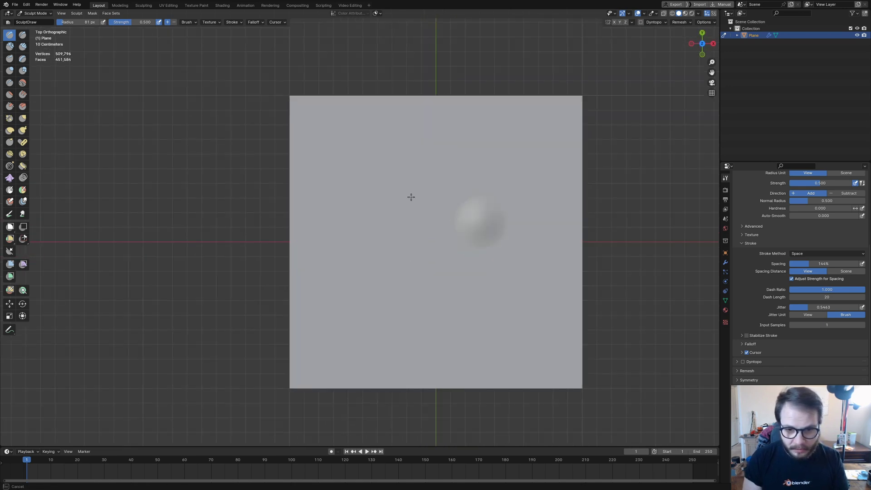
{"action": "key", "text": "ctrl+z"}
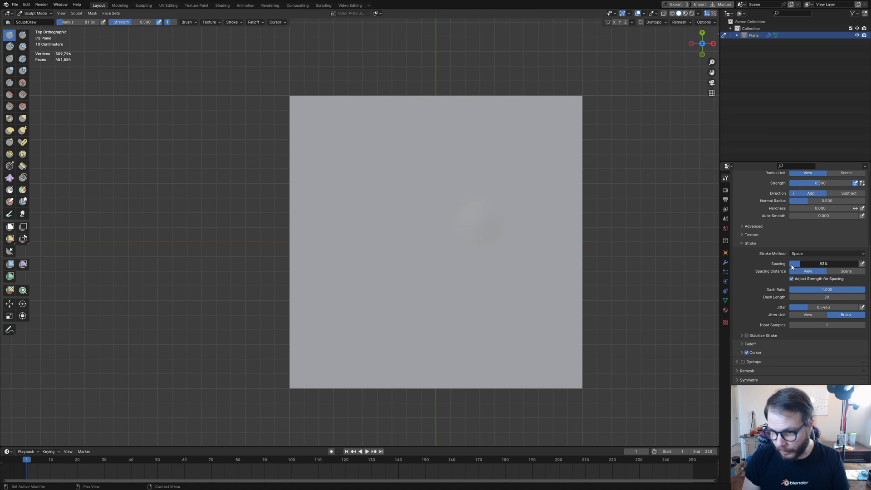
{"action": "mouse_move", "coordinate": [484, 249]}
{"action": "left_mouse_down"}
{"action": "mouse_move", "coordinate": [445, 251]}
{"action": "mouse_move", "coordinate": [409, 290]}
{"action": "left_mouse_up"}
{"action": "key", "text": "ctrl+z"}
Step: Reduce the Draw brush radius to 25 px and scatter small bumps over the middle of the plane
{"action": "key", "text": "f"}
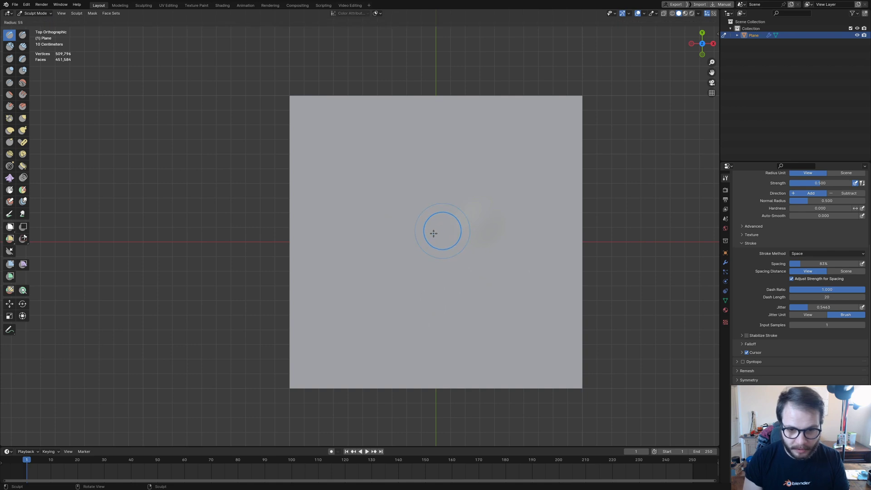
{"action": "left_click", "coordinate": [427, 240]}
{"action": "mouse_move", "coordinate": [433, 247]}
{"action": "left_mouse_down"}
{"action": "mouse_move", "coordinate": [372, 229]}
{"action": "mouse_move", "coordinate": [537, 177]}
{"action": "left_mouse_up"}
{"action": "left_click_drag", "start_coordinate": [352, 203], "coordinate": [492, 232]}
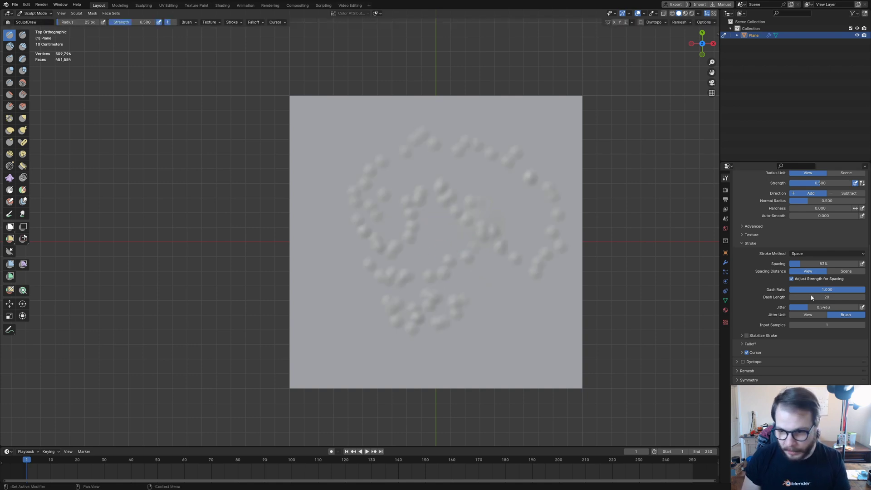
Step: Raise the stroke jitter to 0.9073 and scatter many more small bumps across the plane's central area
{"action": "left_click_drag", "start_coordinate": [814, 308], "coordinate": [859, 308]}
{"action": "mouse_move", "coordinate": [452, 308]}
{"action": "left_mouse_down"}
{"action": "mouse_move", "coordinate": [508, 313]}
{"action": "mouse_move", "coordinate": [515, 180]}
{"action": "left_mouse_up"}
{"action": "left_click_drag", "start_coordinate": [360, 255], "coordinate": [479, 253]}
{"action": "mouse_move", "coordinate": [480, 254]}
{"action": "left_mouse_down"}
{"action": "mouse_move", "coordinate": [379, 272]}
{"action": "mouse_move", "coordinate": [468, 334]}
{"action": "mouse_move", "coordinate": [492, 159]}
{"action": "mouse_move", "coordinate": [371, 176]}
{"action": "mouse_move", "coordinate": [399, 272]}
{"action": "mouse_move", "coordinate": [431, 318]}
{"action": "mouse_move", "coordinate": [443, 218]}
{"action": "mouse_move", "coordinate": [428, 208]}
{"action": "mouse_move", "coordinate": [526, 248]}
{"action": "mouse_move", "coordinate": [412, 268]}
{"action": "mouse_move", "coordinate": [447, 286]}
{"action": "mouse_move", "coordinate": [443, 218]}
{"action": "left_mouse_up"}
Step: Layer broad, soft bumps over the plane with the Draw brush at radii of 147 px and 96 px
{"action": "key", "text": "f"}
{"action": "left_click", "coordinate": [490, 237]}
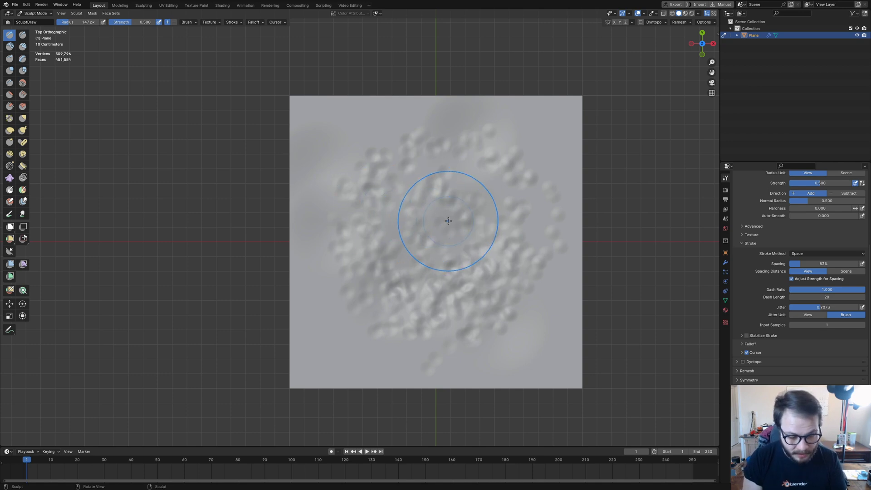
{"action": "key", "text": "f"}
{"action": "left_click", "coordinate": [454, 212]}
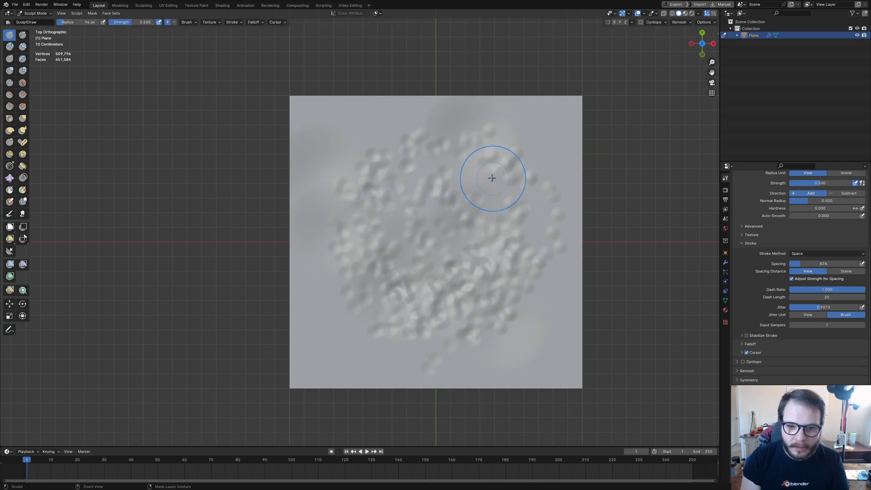
{"action": "mouse_move", "coordinate": [486, 173]}
{"action": "left_mouse_down"}
{"action": "mouse_move", "coordinate": [509, 177]}
{"action": "mouse_move", "coordinate": [527, 250]}
{"action": "mouse_move", "coordinate": [482, 260]}
{"action": "left_mouse_up"}
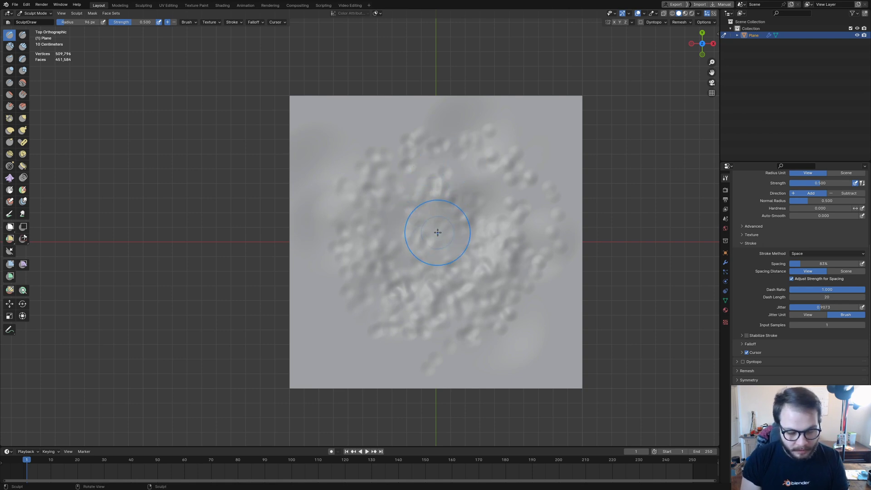
Step: Set the Draw brush radius to 61 px and brush medium bumps in among the existing ones
{"action": "key", "text": "f"}
{"action": "left_click", "coordinate": [443, 213]}
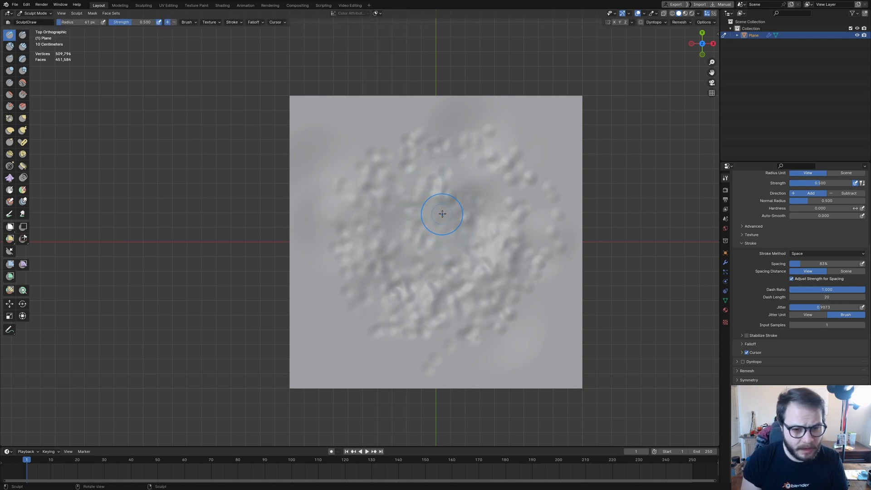
{"action": "left_click_drag", "start_coordinate": [492, 171], "coordinate": [425, 274]}
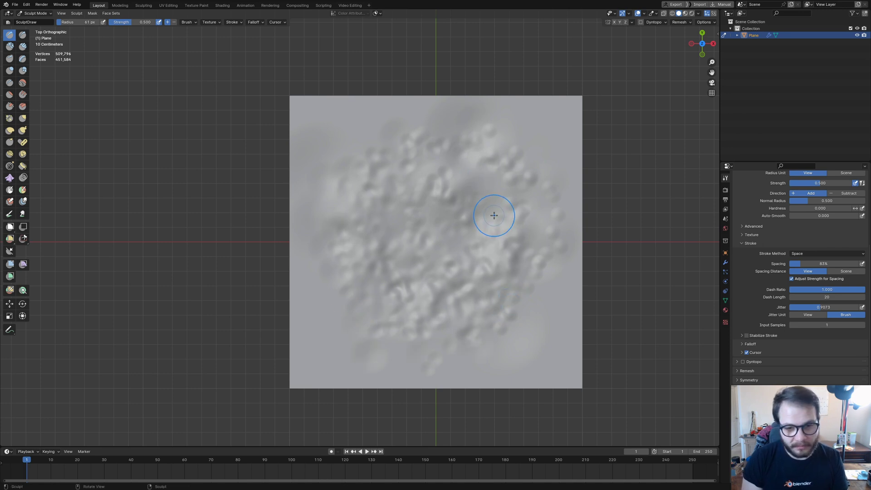
{"action": "mouse_move", "coordinate": [443, 181]}
{"action": "left_mouse_down"}
{"action": "mouse_move", "coordinate": [453, 187]}
{"action": "mouse_move", "coordinate": [466, 295]}
{"action": "mouse_move", "coordinate": [503, 263]}
{"action": "left_mouse_up"}
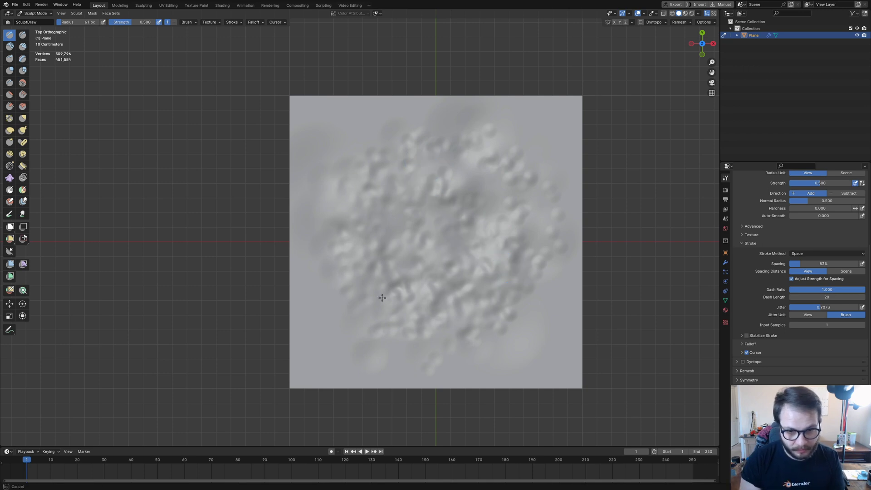
{"action": "key", "text": "b"}
{"action": "key", "text": "Escape"}
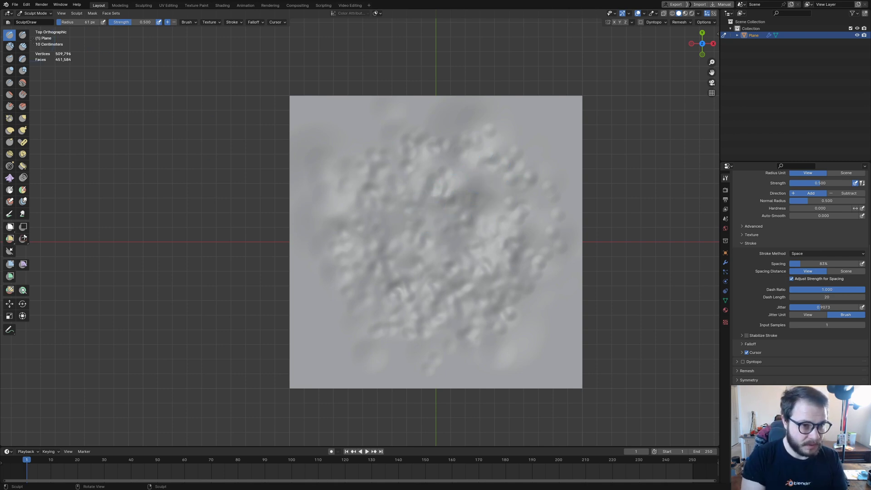
Step: Switch to the Draw Sharp brush and reduce its radius to 9 px
{"action": "left_click", "coordinate": [22, 35]}
{"action": "key", "text": "f"}
{"action": "left_click", "coordinate": [422, 229]}
{"action": "scroll", "coordinate": [411, 209], "scroll_direction": "up", "scroll_amount": 3}
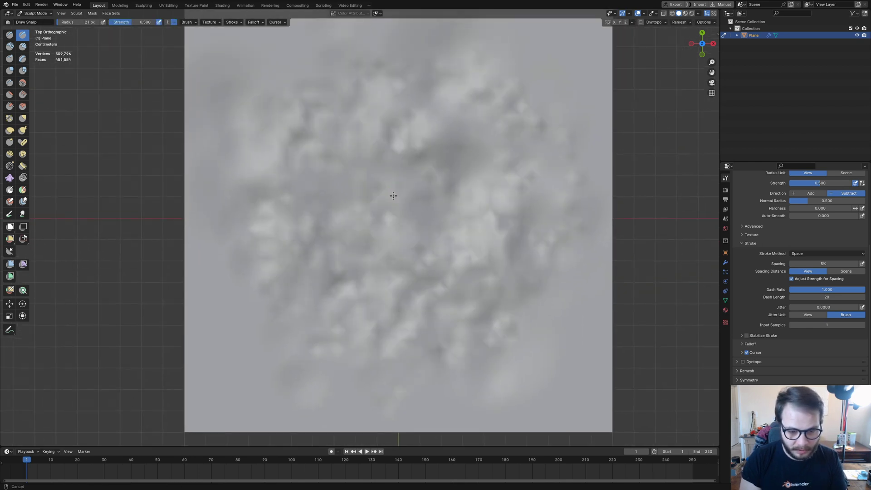
{"action": "key", "text": "f"}
{"action": "left_click", "coordinate": [389, 197]}
Step: Carve long, thin, winding crack lines with the Draw Sharp brush at 9 px across the whole bumpy area of the plane
{"action": "left_click_drag", "start_coordinate": [294, 154], "coordinate": [299, 174]}
{"action": "left_click_drag", "start_coordinate": [354, 261], "coordinate": [405, 301]}
{"action": "mouse_move", "coordinate": [351, 212]}
{"action": "left_mouse_down"}
{"action": "mouse_move", "coordinate": [388, 250]}
{"action": "mouse_move", "coordinate": [431, 339]}
{"action": "left_mouse_up"}
{"action": "left_click_drag", "start_coordinate": [366, 167], "coordinate": [365, 173]}
{"action": "left_click_drag", "start_coordinate": [350, 125], "coordinate": [347, 156]}
{"action": "left_click_drag", "start_coordinate": [437, 217], "coordinate": [486, 273]}
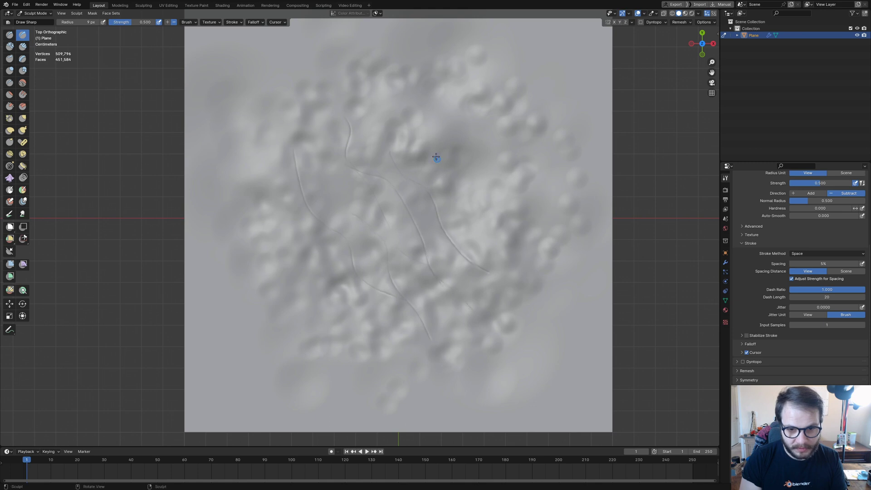
{"action": "left_click_drag", "start_coordinate": [426, 144], "coordinate": [529, 241]}
{"action": "left_click_drag", "start_coordinate": [469, 182], "coordinate": [513, 233]}
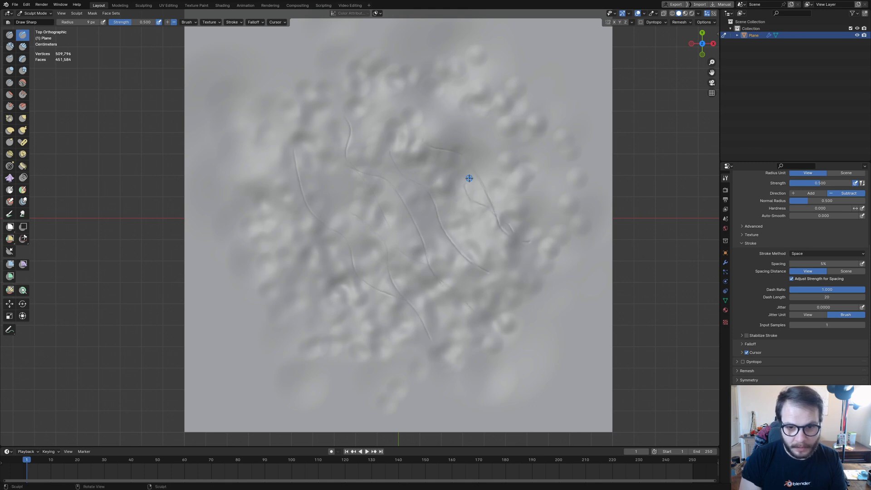
{"action": "left_click_drag", "start_coordinate": [470, 180], "coordinate": [430, 97]}
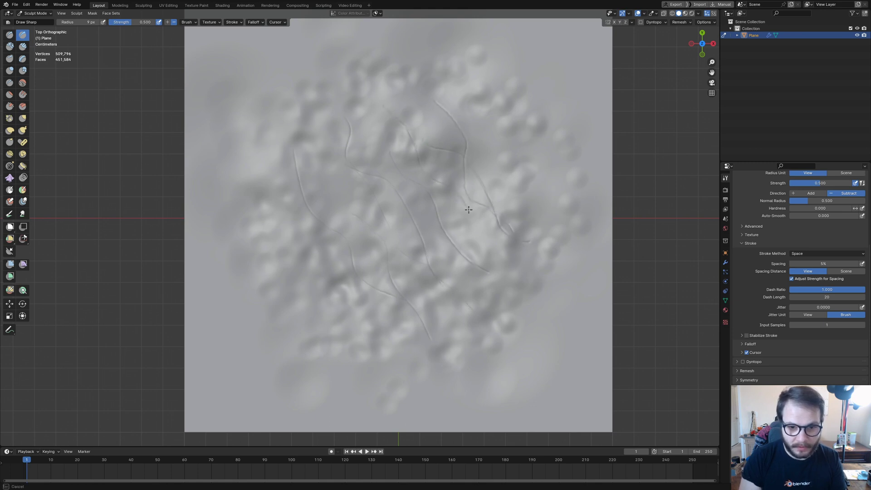
{"action": "left_click_drag", "start_coordinate": [470, 206], "coordinate": [469, 210]}
{"action": "left_click_drag", "start_coordinate": [400, 89], "coordinate": [518, 184]}
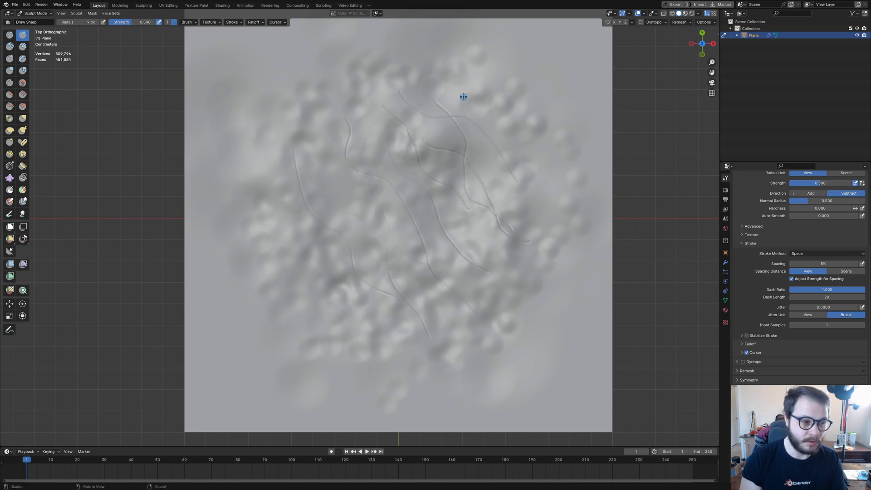
{"action": "mouse_move", "coordinate": [285, 214]}
{"action": "left_mouse_down"}
{"action": "mouse_move", "coordinate": [289, 236]}
{"action": "mouse_move", "coordinate": [344, 296]}
{"action": "left_mouse_up"}
{"action": "left_click_drag", "start_coordinate": [315, 269], "coordinate": [382, 358]}
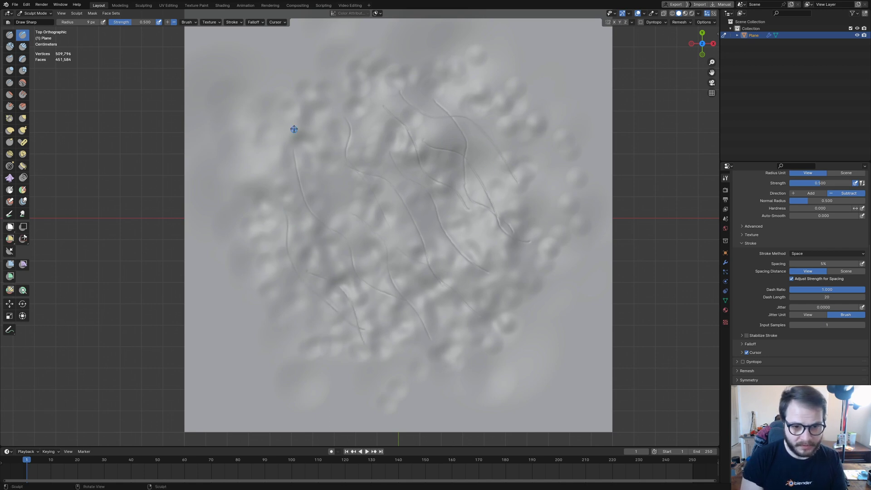
{"action": "left_click_drag", "start_coordinate": [303, 141], "coordinate": [345, 198]}
{"action": "left_click_drag", "start_coordinate": [290, 113], "coordinate": [363, 189]}
{"action": "left_click_drag", "start_coordinate": [419, 297], "coordinate": [481, 352]}
{"action": "left_click_drag", "start_coordinate": [394, 319], "coordinate": [491, 392]}
{"action": "left_click_drag", "start_coordinate": [467, 281], "coordinate": [533, 328]}
{"action": "mouse_move", "coordinate": [444, 233]}
{"action": "left_mouse_down"}
{"action": "mouse_move", "coordinate": [449, 241]}
{"action": "mouse_move", "coordinate": [395, 162]}
{"action": "left_mouse_up"}
{"action": "mouse_move", "coordinate": [359, 93]}
{"action": "left_mouse_down"}
{"action": "mouse_move", "coordinate": [386, 145]}
{"action": "mouse_move", "coordinate": [372, 140]}
{"action": "mouse_move", "coordinate": [402, 164]}
{"action": "left_mouse_up"}
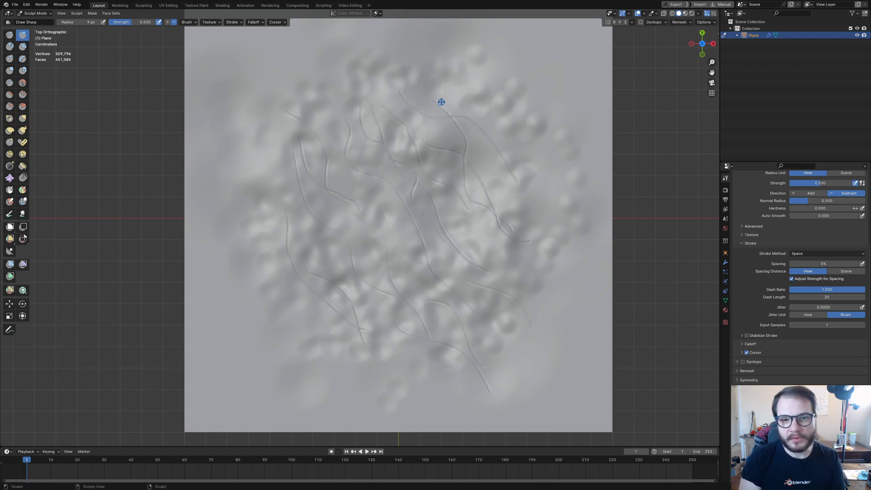
{"action": "left_click_drag", "start_coordinate": [441, 100], "coordinate": [366, 62]}
{"action": "left_click_drag", "start_coordinate": [347, 215], "coordinate": [391, 275]}
{"action": "left_click_drag", "start_coordinate": [456, 232], "coordinate": [533, 302]}
{"action": "left_click_drag", "start_coordinate": [489, 248], "coordinate": [558, 306]}
{"action": "left_click_drag", "start_coordinate": [494, 186], "coordinate": [563, 240]}
{"action": "mouse_move", "coordinate": [456, 220]}
{"action": "left_mouse_down"}
{"action": "mouse_move", "coordinate": [484, 236]}
{"action": "mouse_move", "coordinate": [511, 269]}
{"action": "left_mouse_up"}
{"action": "left_click_drag", "start_coordinate": [425, 249], "coordinate": [474, 285]}
{"action": "left_click_drag", "start_coordinate": [417, 278], "coordinate": [452, 305]}
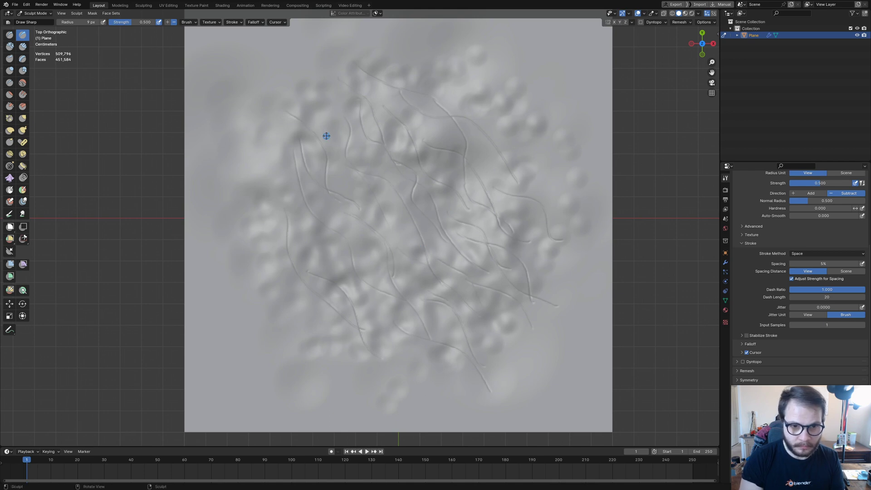
{"action": "mouse_move", "coordinate": [266, 86]}
{"action": "left_mouse_down"}
{"action": "mouse_move", "coordinate": [325, 133]}
{"action": "mouse_move", "coordinate": [299, 208]}
{"action": "left_mouse_up"}
{"action": "mouse_move", "coordinate": [296, 177]}
{"action": "left_mouse_down"}
{"action": "mouse_move", "coordinate": [306, 248]}
{"action": "mouse_move", "coordinate": [359, 305]}
{"action": "left_mouse_up"}
{"action": "left_click_drag", "start_coordinate": [326, 248], "coordinate": [346, 289]}
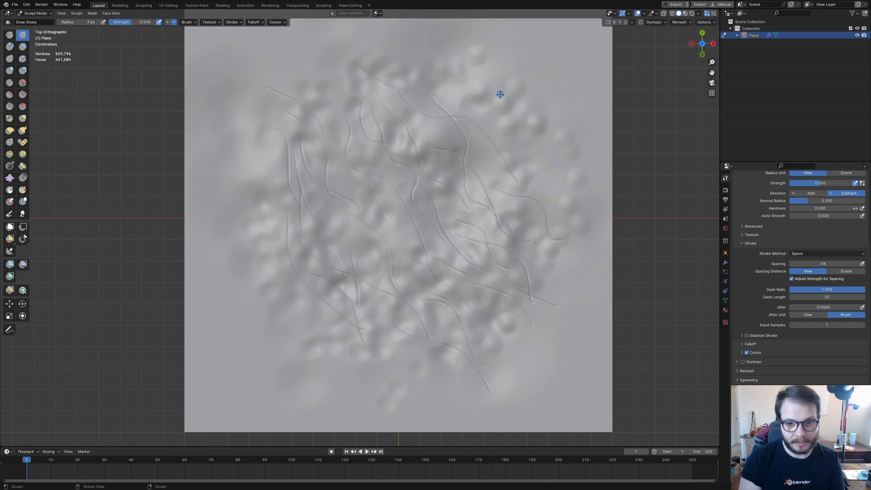
{"action": "left_click_drag", "start_coordinate": [476, 148], "coordinate": [530, 169]}
{"action": "mouse_move", "coordinate": [448, 91]}
{"action": "left_mouse_down"}
{"action": "mouse_move", "coordinate": [517, 142]}
{"action": "mouse_move", "coordinate": [520, 154]}
{"action": "left_mouse_up"}
{"action": "left_click_drag", "start_coordinate": [472, 94], "coordinate": [530, 143]}
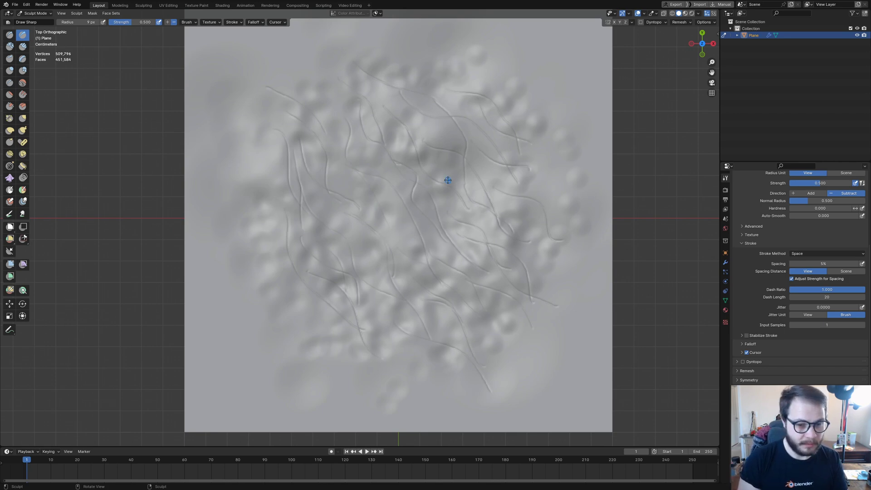
{"action": "mouse_move", "coordinate": [439, 175]}
{"action": "middle_mouse_down", "text": "ctrl"}
{"action": "mouse_move", "coordinate": [450, 219]}
{"action": "mouse_move", "coordinate": [471, 222]}
{"action": "middle_mouse_up", "text": "ctrl"}
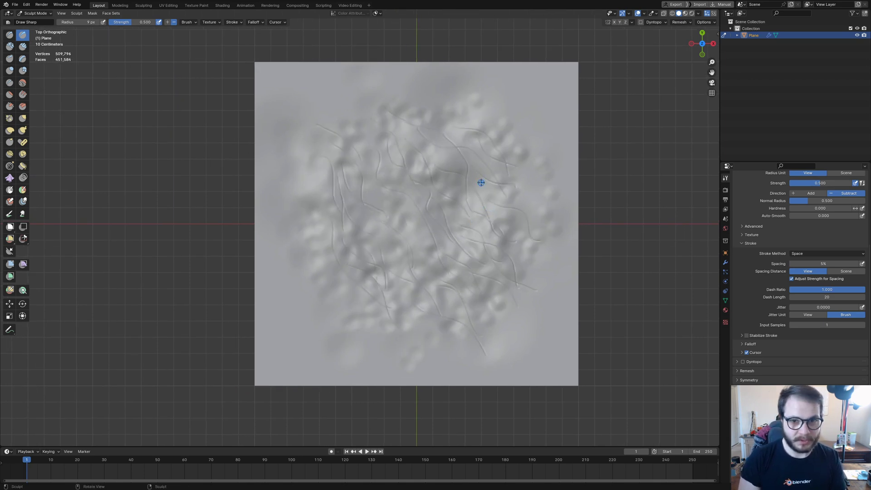
Step: Switch the sculpted plane back to Object Mode and add a camera to the scene
{"action": "key", "text": "ctrl+Tab"}
{"action": "left_click", "coordinate": [431, 210]}
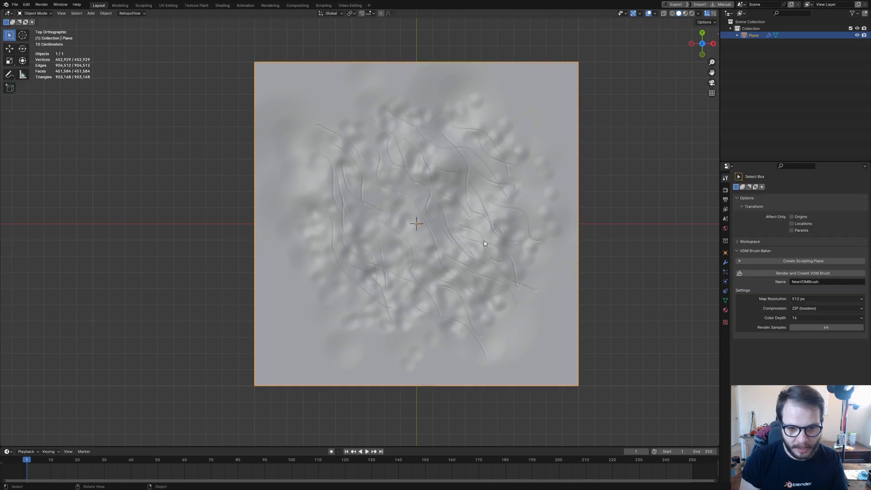
{"action": "middle_click_drag", "start_coordinate": [475, 207], "coordinate": [459, 194], "text": "shift"}
{"action": "scroll", "coordinate": [460, 196], "scroll_direction": "down", "scroll_amount": 3}
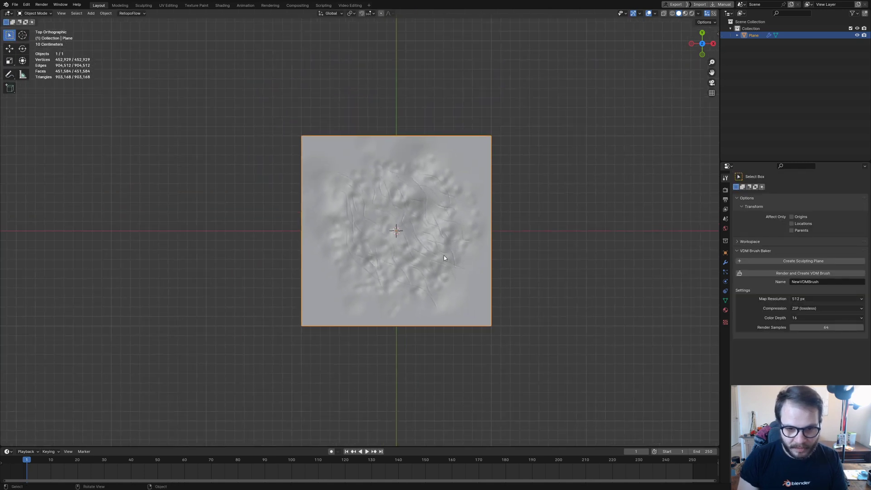
{"action": "middle_click_drag", "start_coordinate": [443, 256], "coordinate": [429, 245]}
{"action": "key", "text": "shift+a"}
{"action": "mouse_move", "coordinate": [432, 249]}
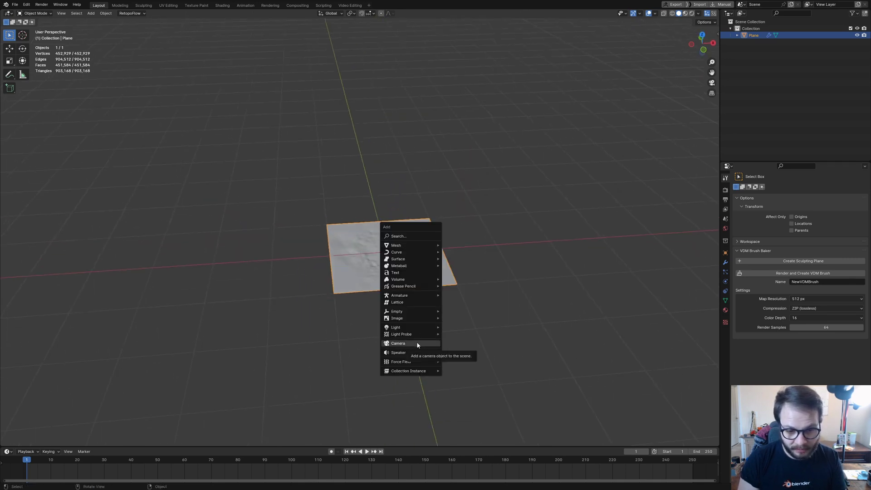
{"action": "left_click", "coordinate": [417, 343]}
{"action": "middle_click_drag", "start_coordinate": [418, 346], "coordinate": [467, 259]}
Step: Set the camera's rotation to 0° on all axes and its Z location to 1 m
{"action": "key", "text": "n"}
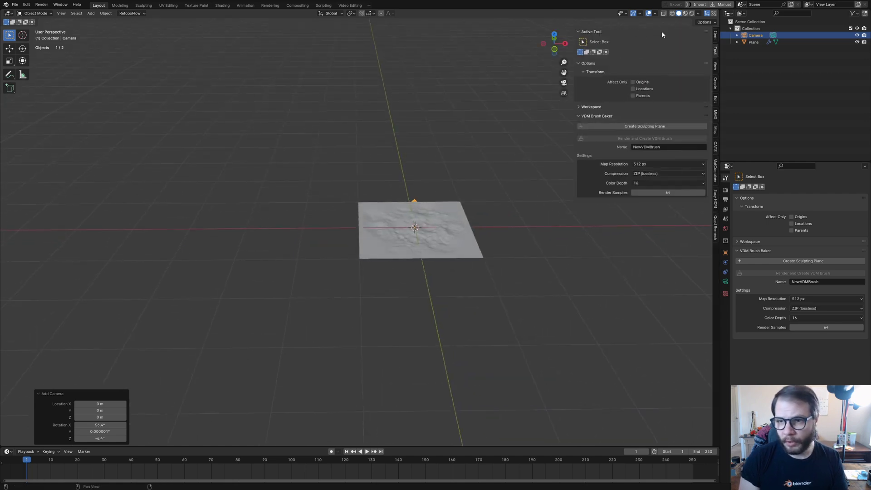
{"action": "left_click", "coordinate": [716, 36]}
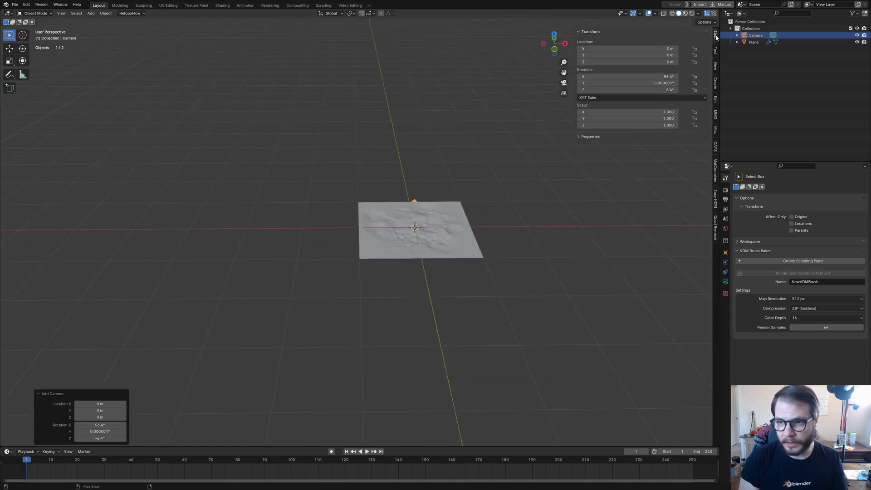
{"action": "left_click_drag", "start_coordinate": [658, 76], "coordinate": [658, 90]}
{"action": "type", "text": "0"}
{"action": "key", "text": "Return"}
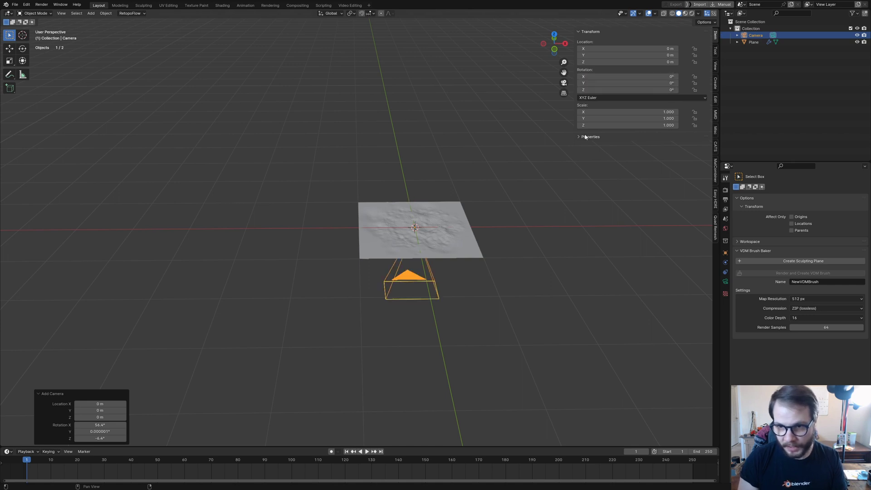
{"action": "left_click", "coordinate": [636, 62]}
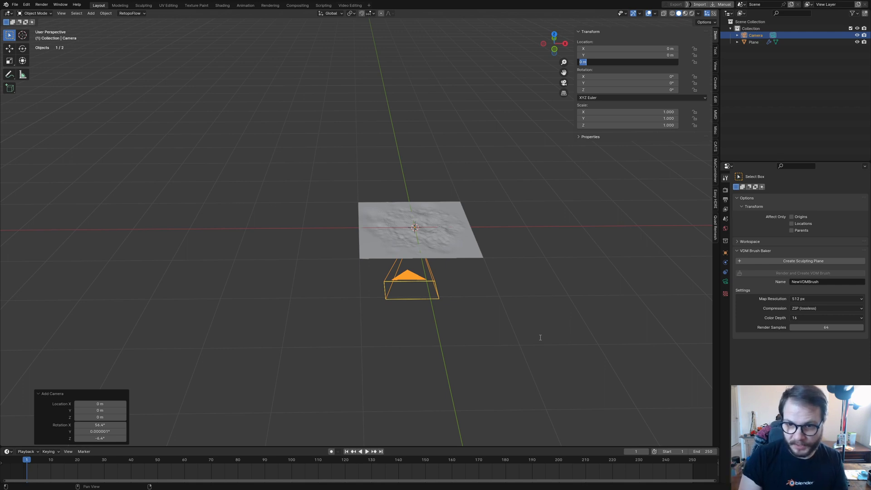
{"action": "type", "text": "1"}
{"action": "key", "text": "Return"}
{"action": "middle_click_drag", "start_coordinate": [379, 250], "coordinate": [413, 225]}
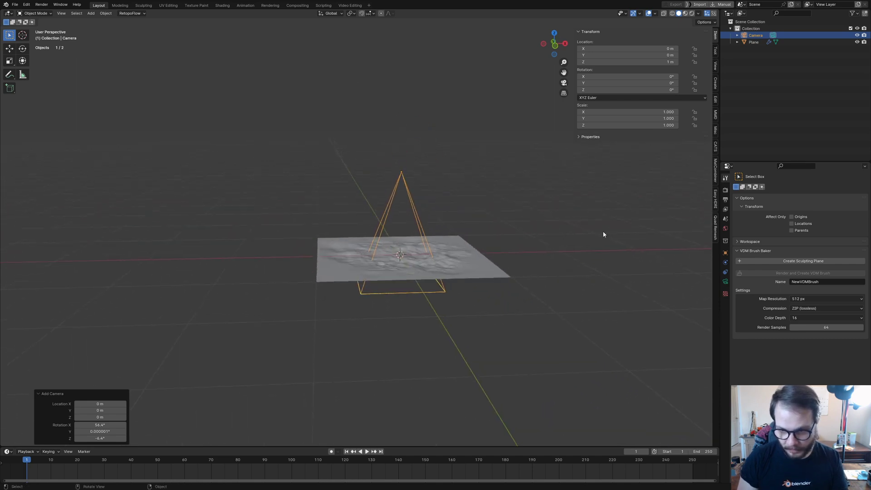
Step: Make the camera orthographic with an orthographic scale of 2
{"action": "left_click", "coordinate": [725, 282]}
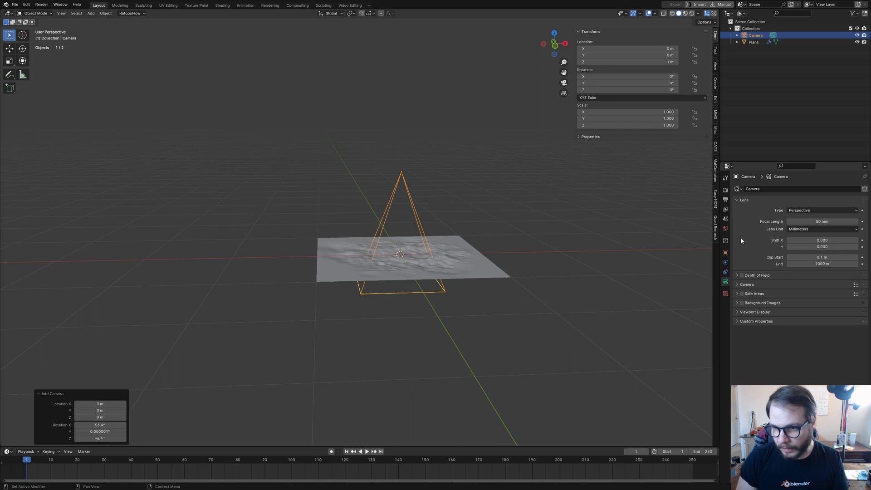
{"action": "left_click", "coordinate": [839, 210]}
{"action": "left_click", "coordinate": [822, 225]}
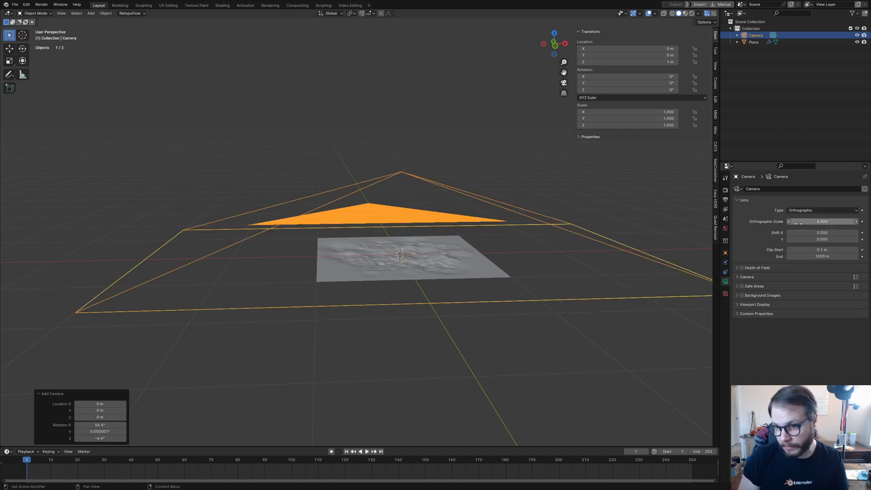
{"action": "left_click", "coordinate": [822, 222]}
{"action": "type", "text": "2"}
{"action": "key", "text": "Return"}
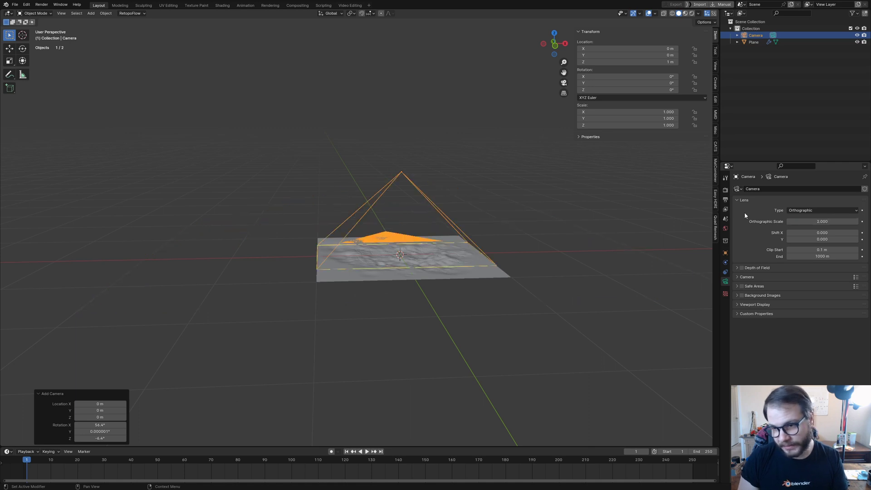
{"action": "middle_click_drag", "start_coordinate": [481, 195], "coordinate": [444, 284]}
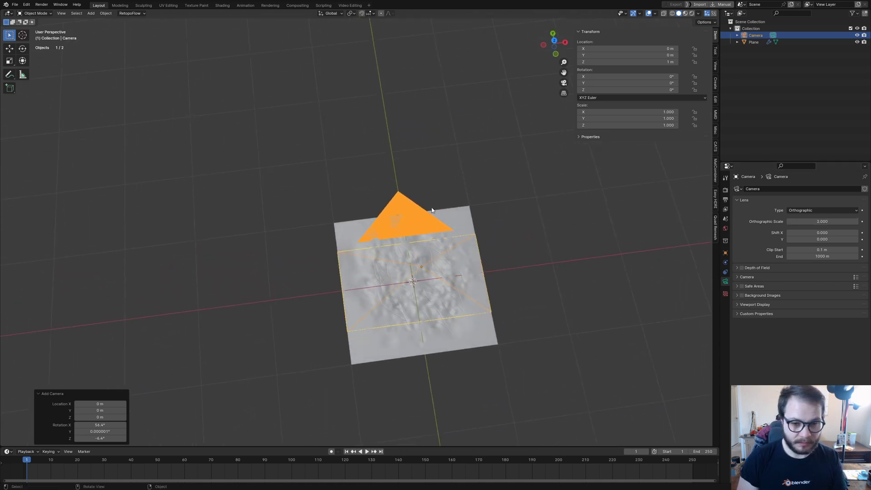
{"action": "middle_click_drag", "start_coordinate": [432, 210], "coordinate": [481, 222]}
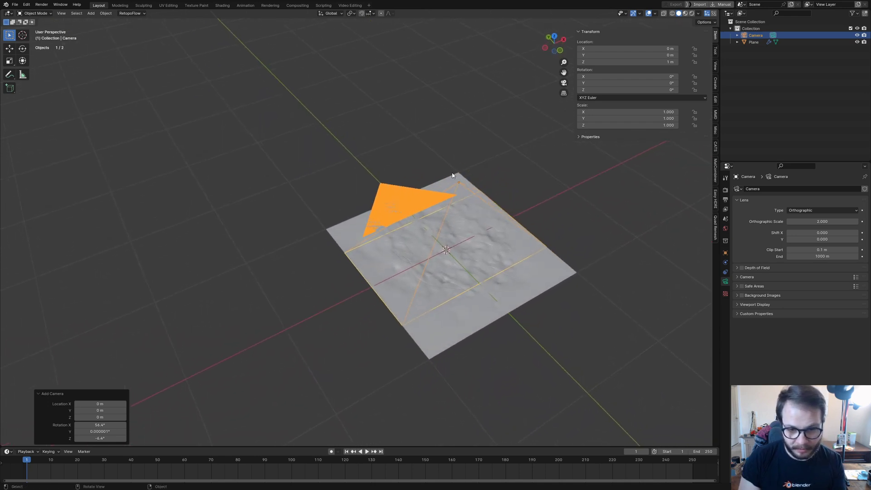
{"action": "middle_click_drag", "start_coordinate": [497, 235], "coordinate": [488, 235]}
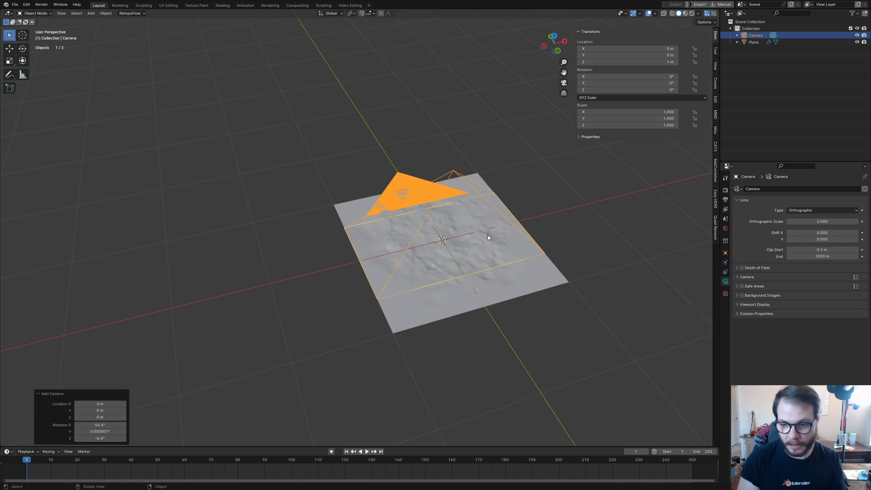
Step: Set the render output resolution to 4098 px in both X and Y so the camera frame is square
{"action": "left_click", "coordinate": [726, 191]}
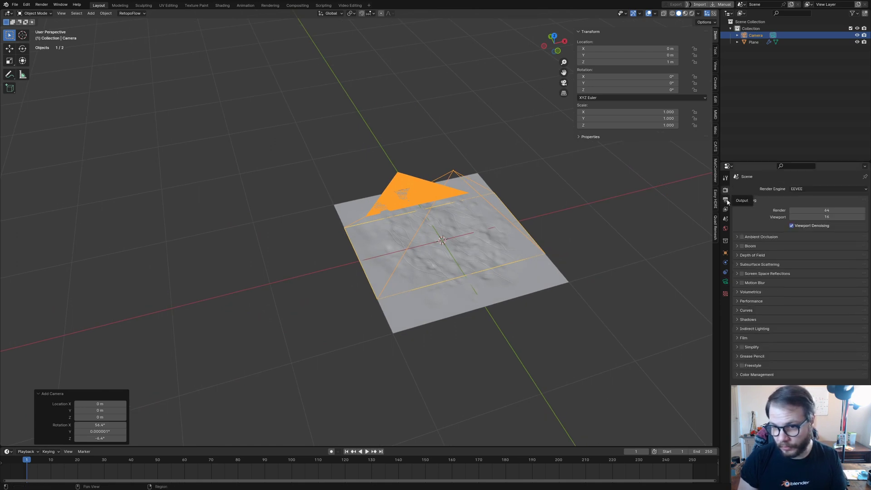
{"action": "left_click", "coordinate": [726, 200]}
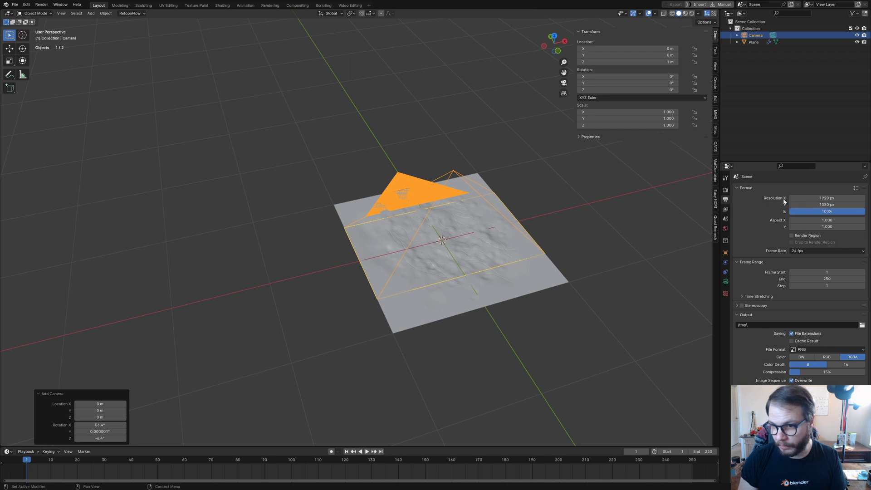
{"action": "left_click_drag", "start_coordinate": [829, 198], "coordinate": [825, 204]}
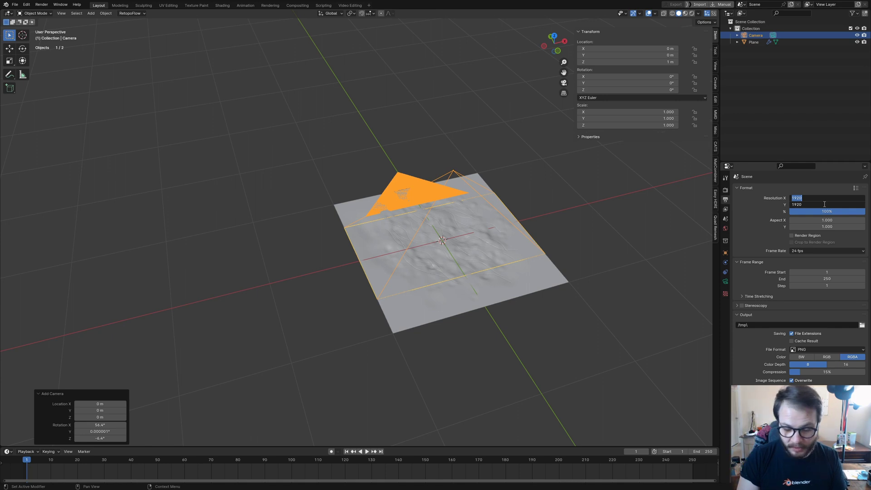
{"action": "type", "text": "4098"}
{"action": "key", "text": "Return"}
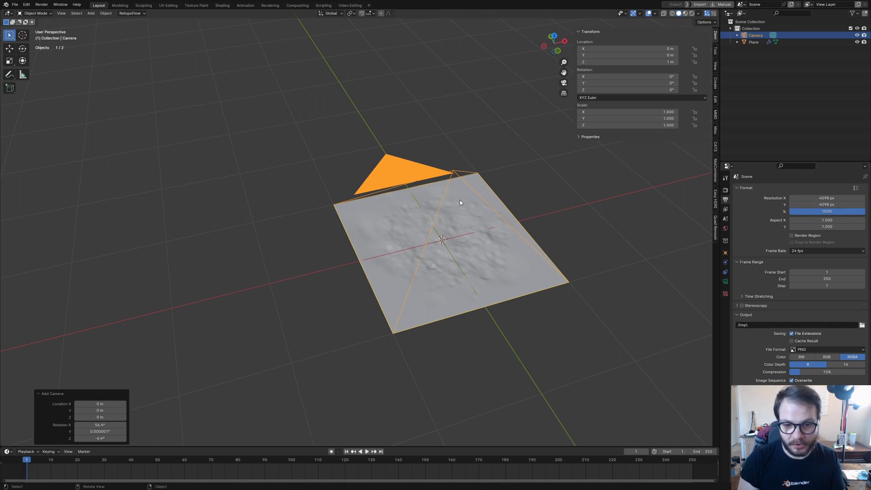
{"action": "middle_click_drag", "start_coordinate": [472, 210], "coordinate": [507, 233]}
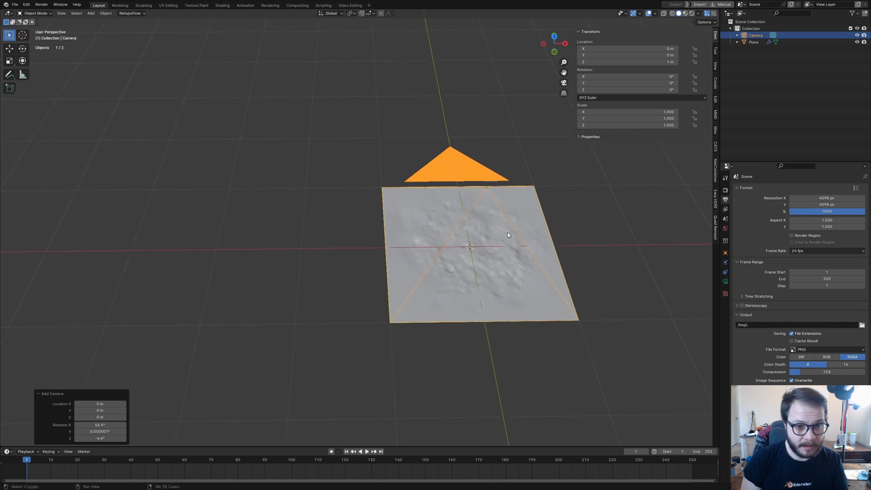
Step: Split the 3D viewport vertically into two areas and turn the new one into an Asset Browser
{"action": "right_click", "coordinate": [286, 14]}
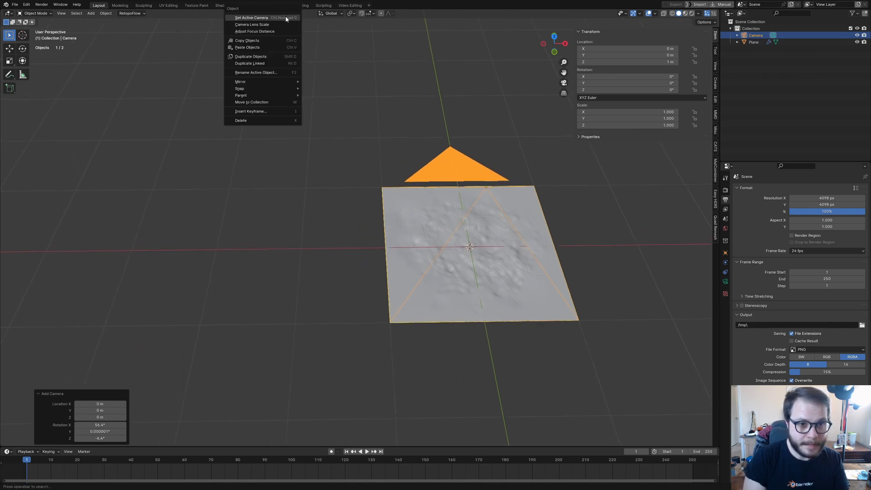
{"action": "right_click", "coordinate": [393, 10]}
{"action": "left_click", "coordinate": [387, 18]}
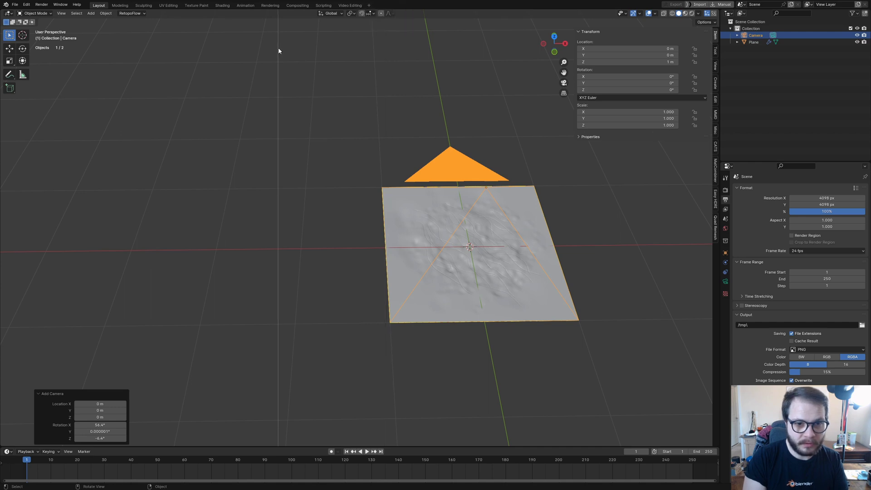
{"action": "left_click", "coordinate": [277, 181]}
{"action": "left_click", "coordinate": [8, 13]}
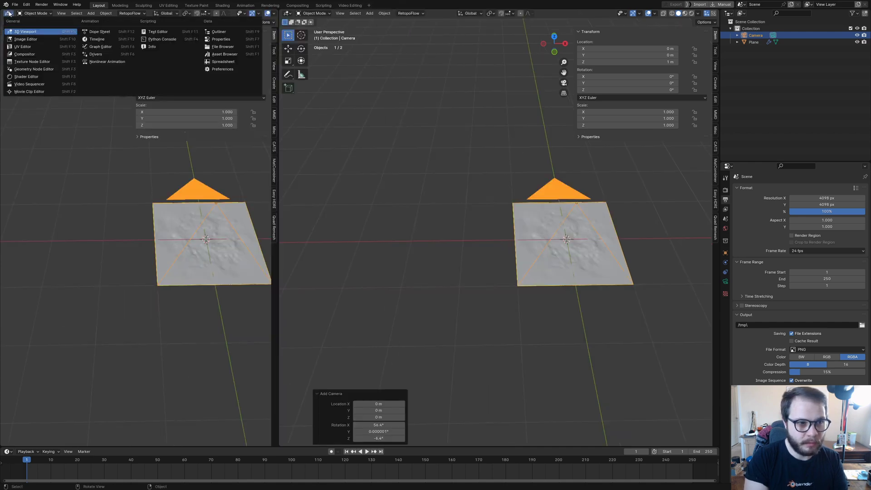
{"action": "left_click", "coordinate": [224, 54]}
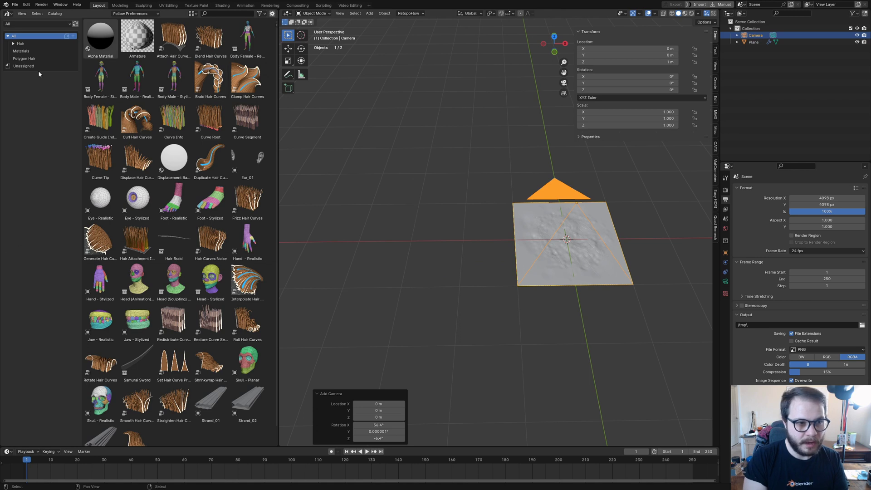
Step: Apply the Alpha Material from the asset library's Materials catalog to the sculpted plane
{"action": "left_click", "coordinate": [37, 50]}
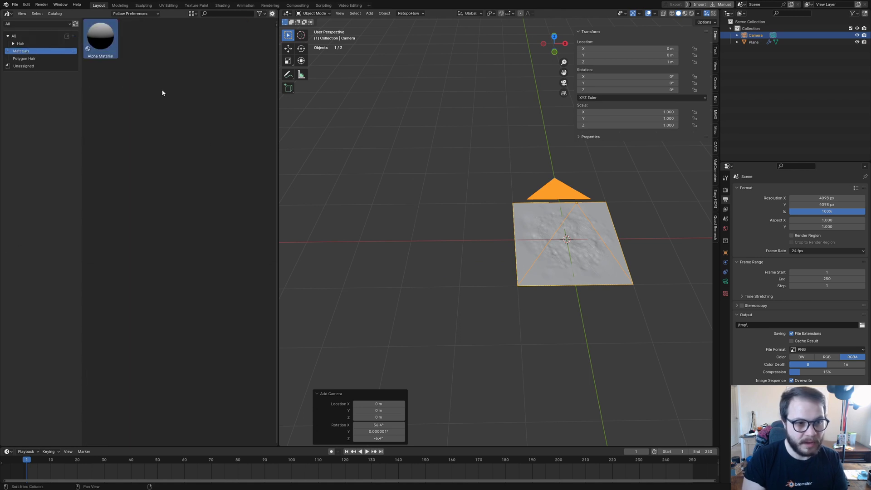
{"action": "left_click_drag", "start_coordinate": [101, 37], "coordinate": [580, 257]}
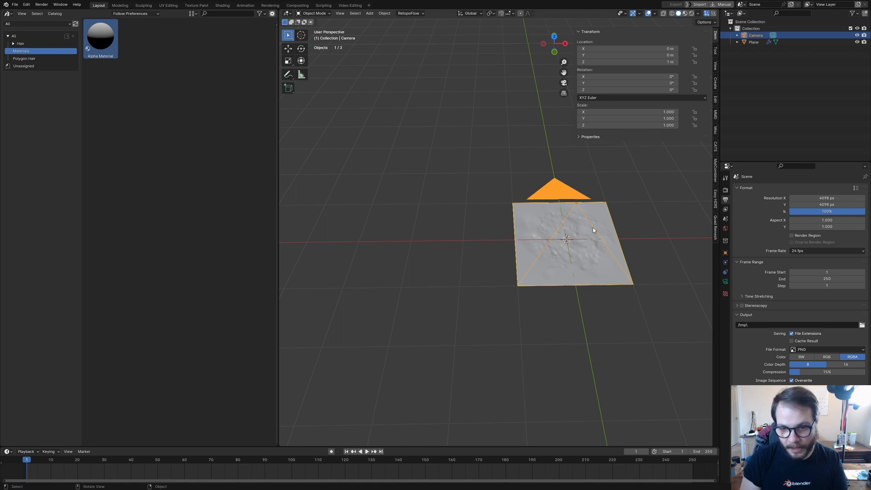
Step: Select the sculpted plane, change the Asset Browser area into a Shader Editor and hide its sidebar
{"action": "left_click", "coordinate": [567, 253]}
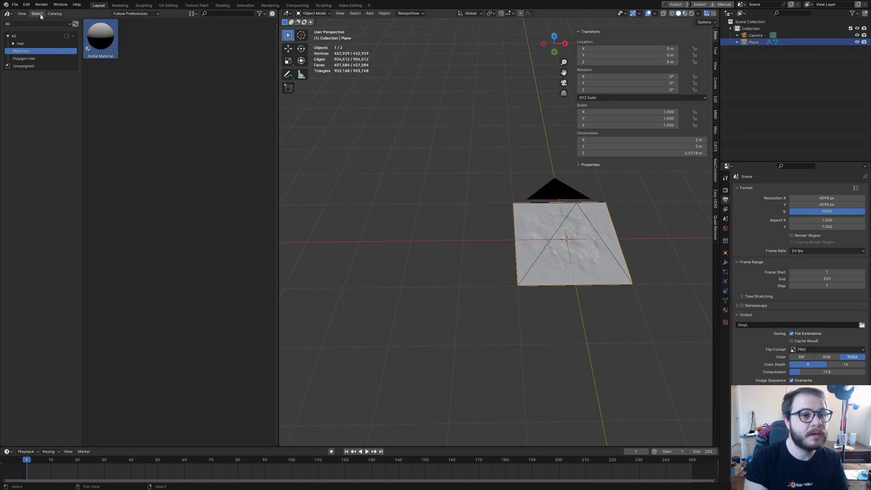
{"action": "left_click", "coordinate": [10, 15]}
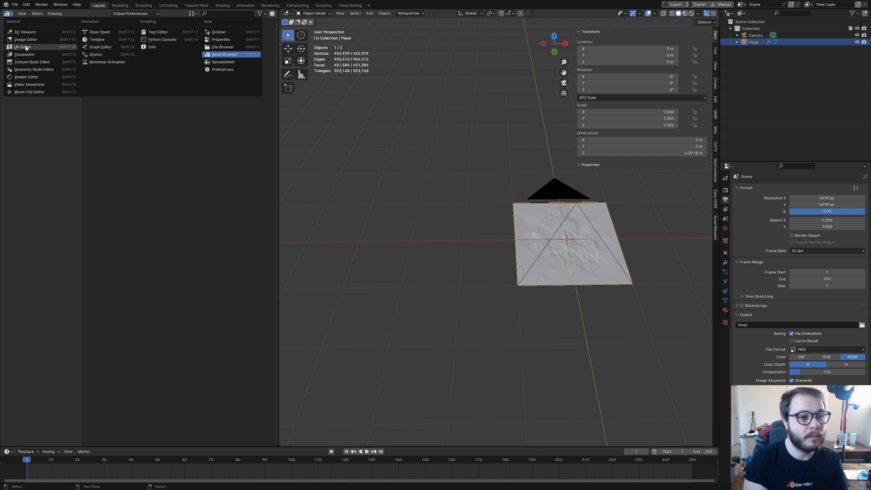
{"action": "left_click", "coordinate": [33, 77]}
{"action": "middle_click_drag", "start_coordinate": [127, 258], "coordinate": [183, 253]}
{"action": "key", "text": "n"}
{"action": "scroll", "coordinate": [184, 252], "scroll_direction": "up", "scroll_amount": 2}
{"action": "scroll", "coordinate": [199, 243], "scroll_direction": "down", "scroll_amount": 2}
{"action": "scroll", "coordinate": [194, 233], "scroll_direction": "up", "scroll_amount": 2}
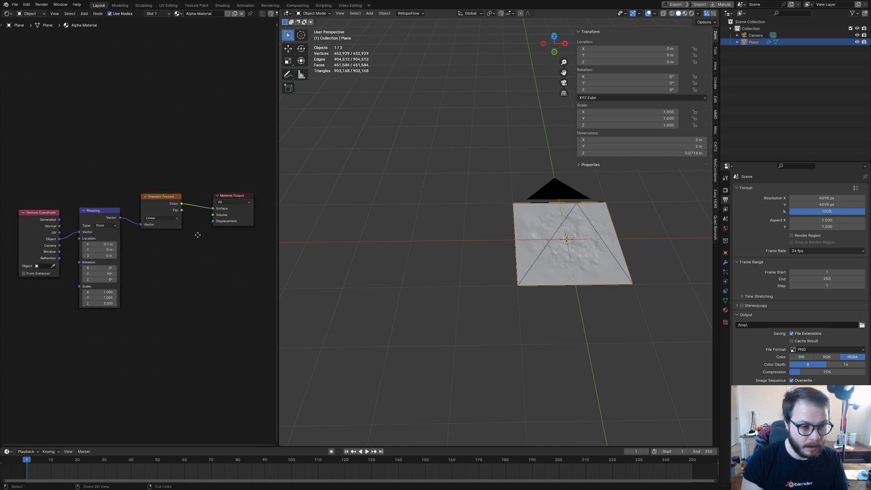
Step: Widen the Shader Editor area to give the Alpha Material's nodes more room
{"action": "middle_click_drag", "start_coordinate": [252, 226], "coordinate": [258, 229]}
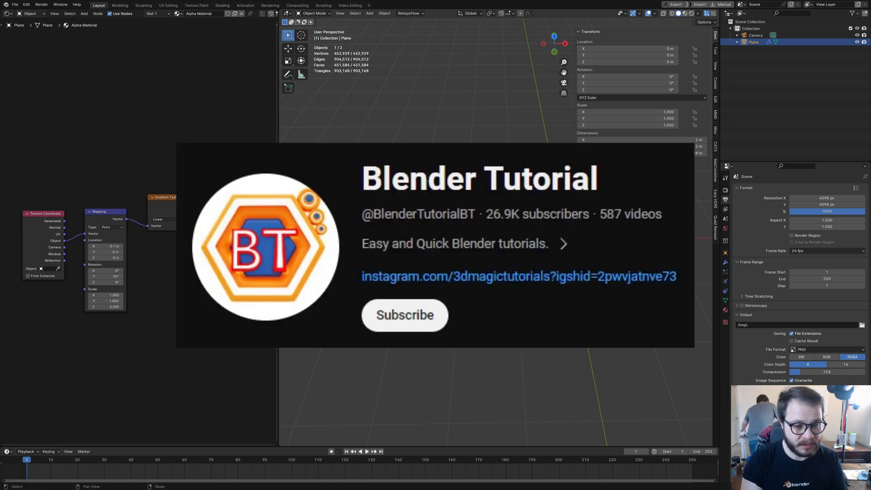
{"action": "middle_click_drag", "start_coordinate": [231, 245], "coordinate": [228, 243]}
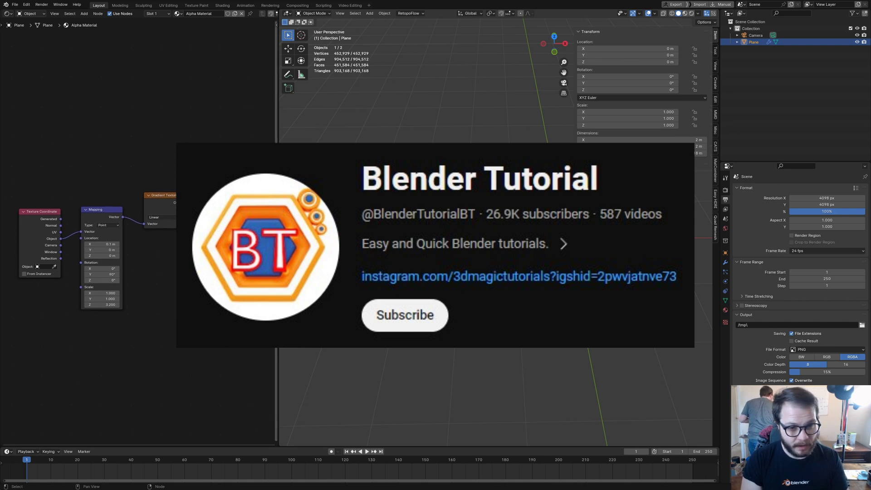
{"action": "left_click_drag", "start_coordinate": [279, 221], "coordinate": [356, 221]}
{"action": "scroll", "coordinate": [240, 251], "scroll_direction": "up", "scroll_amount": 6}
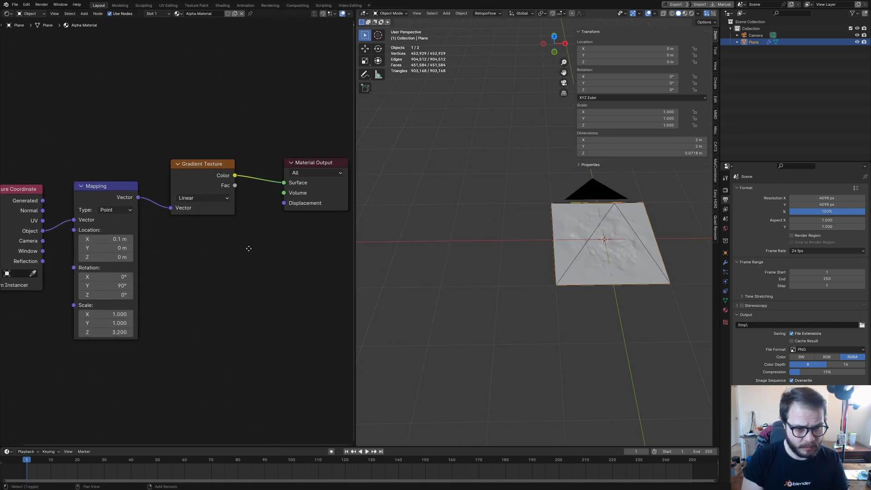
Step: Connect the Gradient Texture's Fac output to the Material Output's Surface input in place of the Color output
{"action": "middle_click_drag", "start_coordinate": [306, 229], "coordinate": [257, 239], "text": "shift"}
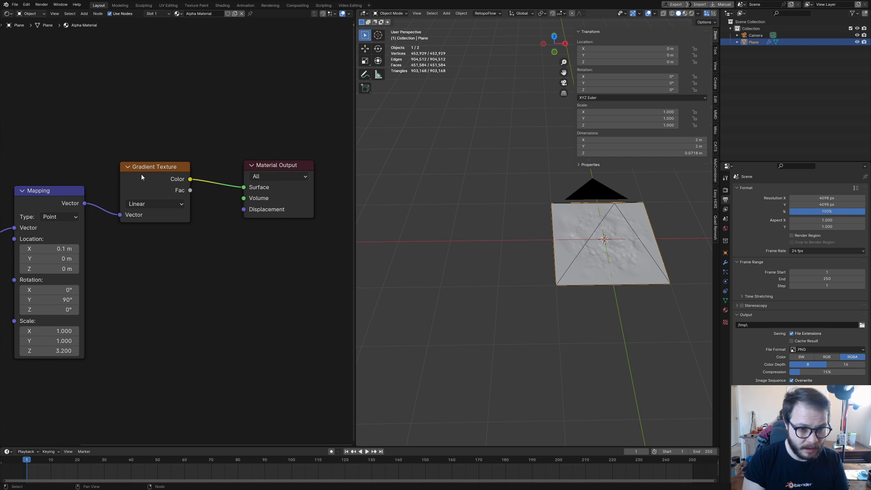
{"action": "middle_click_drag", "start_coordinate": [151, 178], "coordinate": [156, 175]}
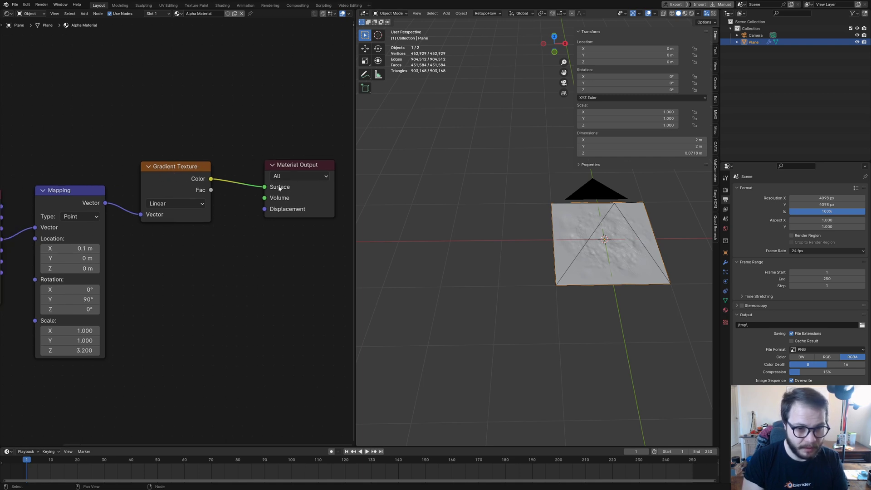
{"action": "middle_click_drag", "start_coordinate": [214, 191], "coordinate": [254, 178]}
{"action": "left_click", "coordinate": [252, 176]}
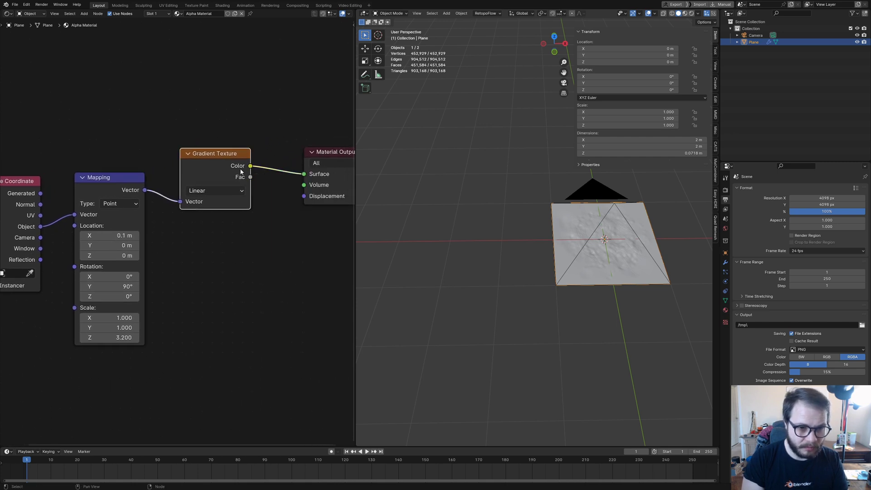
{"action": "left_click_drag", "start_coordinate": [250, 176], "coordinate": [302, 175]}
Step: Try a Location X of -0.1 m on the Mapping node and undo the change
{"action": "mouse_move", "coordinate": [190, 157]}
{"action": "middle_mouse_down"}
{"action": "mouse_move", "coordinate": [210, 150]}
{"action": "mouse_move", "coordinate": [190, 149]}
{"action": "middle_mouse_up"}
{"action": "middle_click_drag", "start_coordinate": [126, 156], "coordinate": [150, 160]}
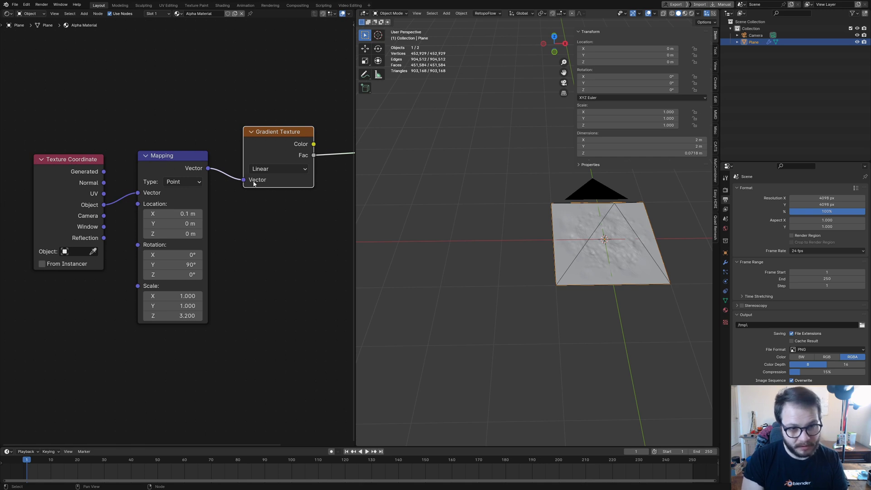
{"action": "middle_click_drag", "start_coordinate": [277, 151], "coordinate": [280, 147]}
{"action": "middle_click_drag", "start_coordinate": [117, 203], "coordinate": [118, 183]}
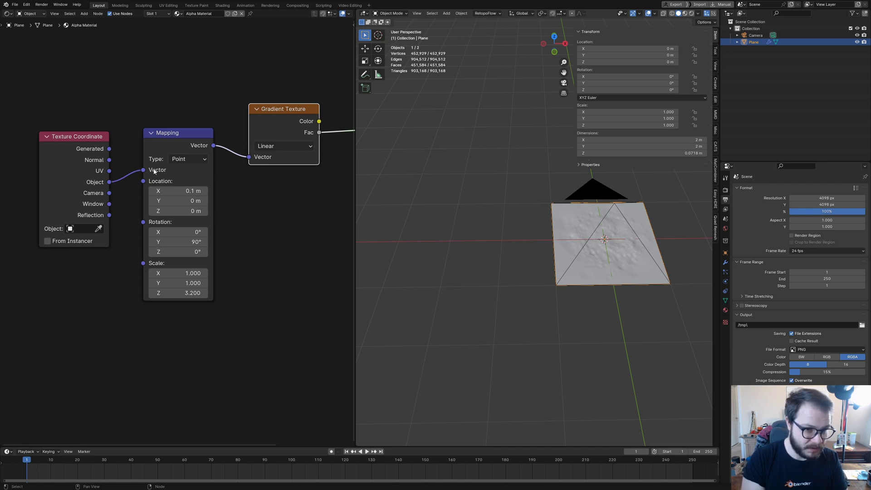
{"action": "middle_click_drag", "start_coordinate": [231, 239], "coordinate": [247, 217]}
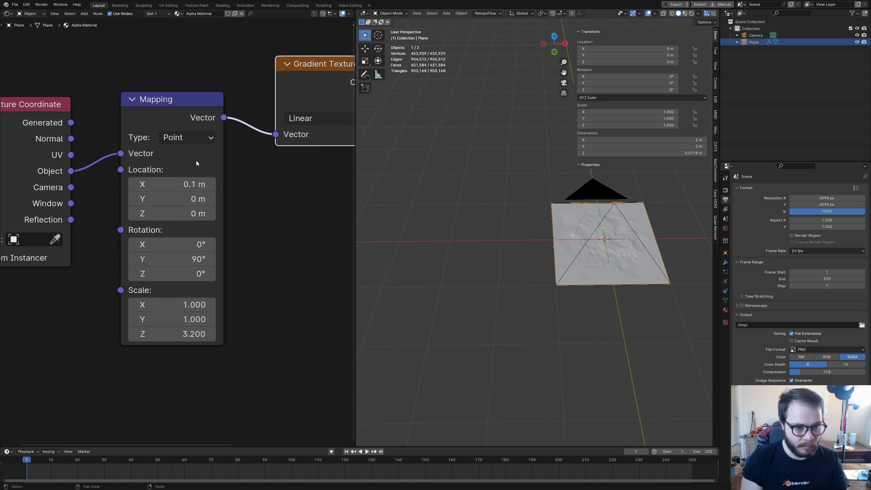
{"action": "left_click", "coordinate": [186, 184]}
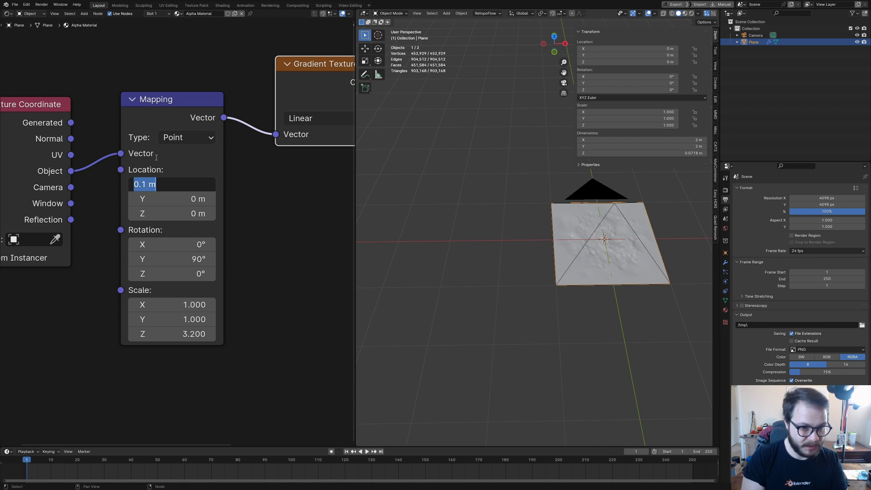
{"action": "left_click", "coordinate": [266, 205]}
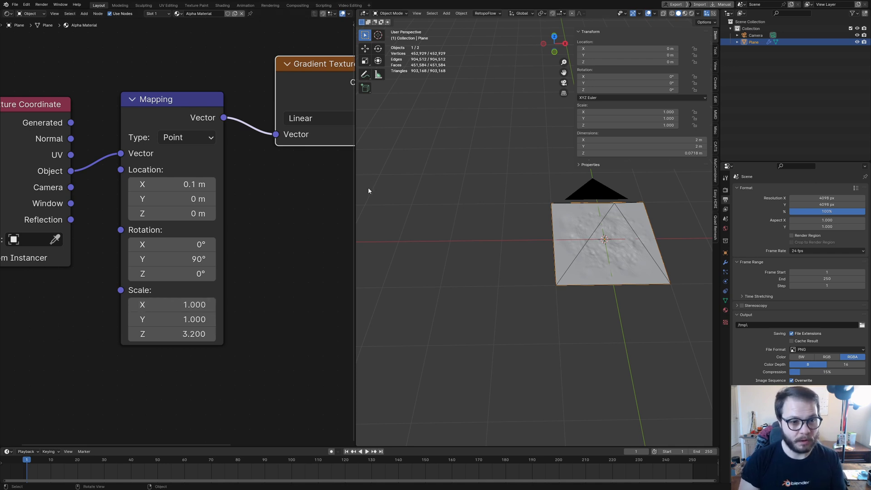
{"action": "left_click", "coordinate": [156, 184]}
{"action": "type", "text": "-0.1"}
{"action": "key", "text": "Return"}
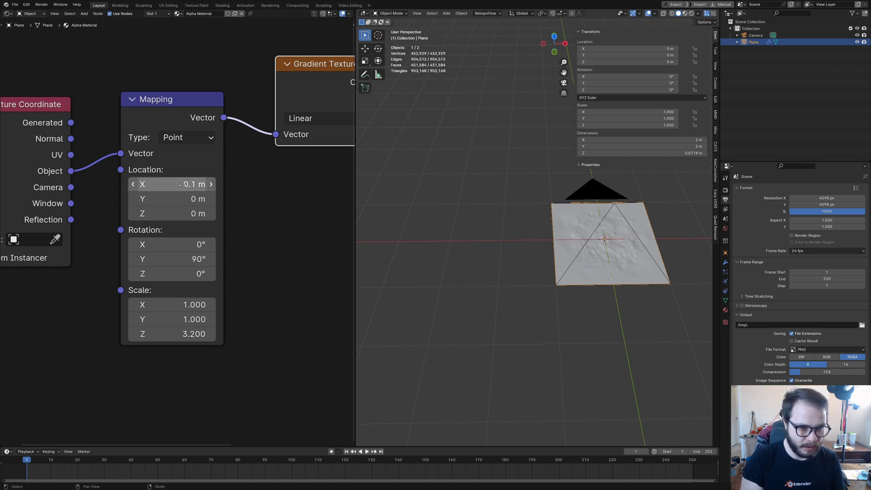
{"action": "key", "text": "ctrl+z"}
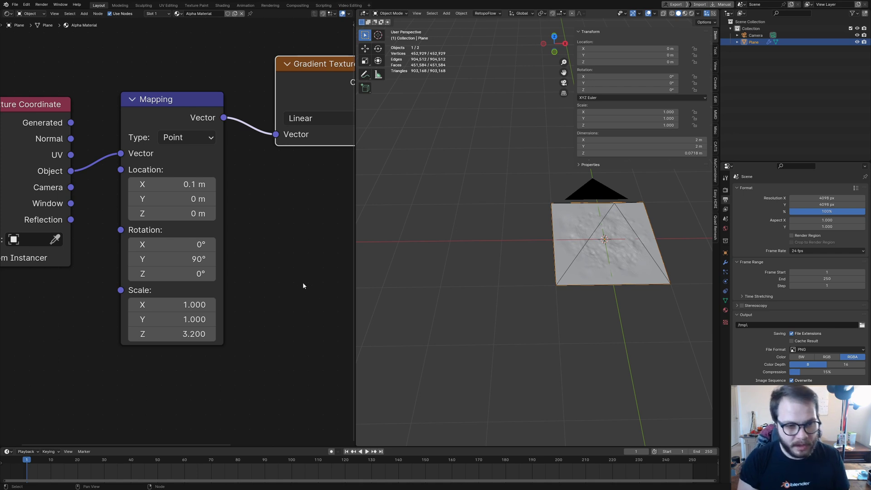
Step: Split the Shader Editor horizontally into two areas and turn the upper one into a 3D Viewport
{"action": "middle_click_drag", "start_coordinate": [290, 261], "coordinate": [264, 275]}
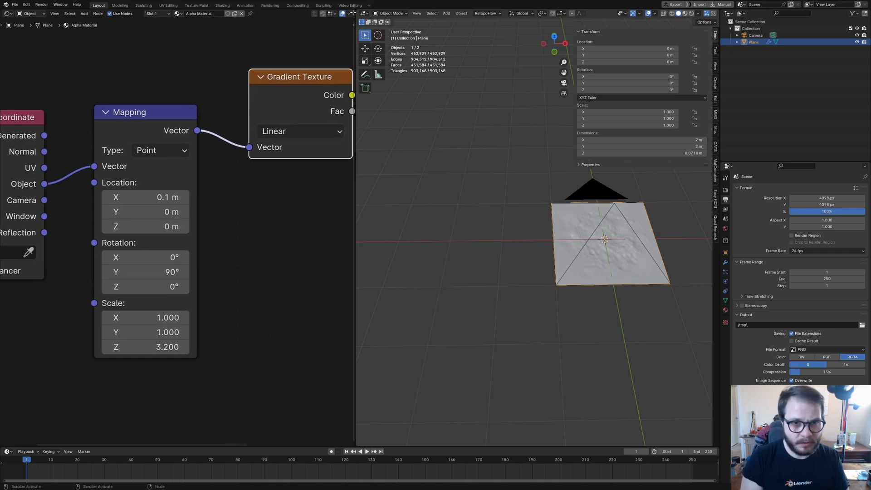
{"action": "left_click_drag", "start_coordinate": [352, 17], "coordinate": [342, 250]}
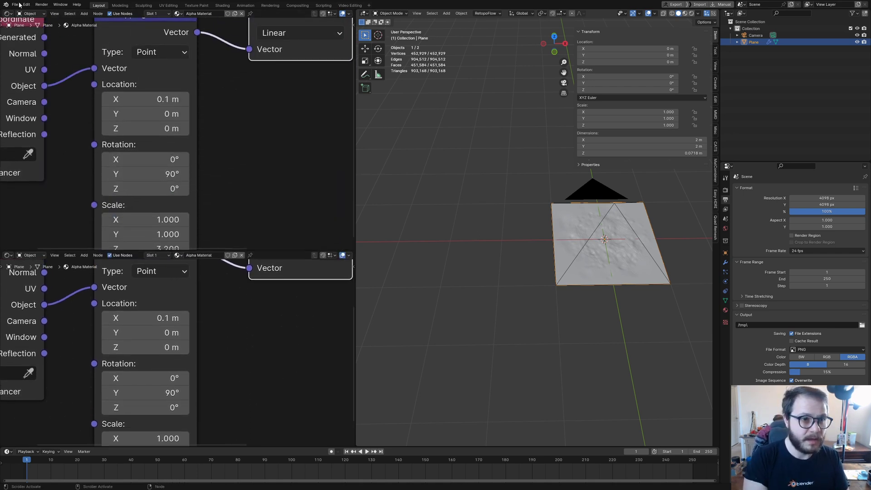
{"action": "left_click", "coordinate": [8, 14]}
{"action": "left_click", "coordinate": [25, 32]}
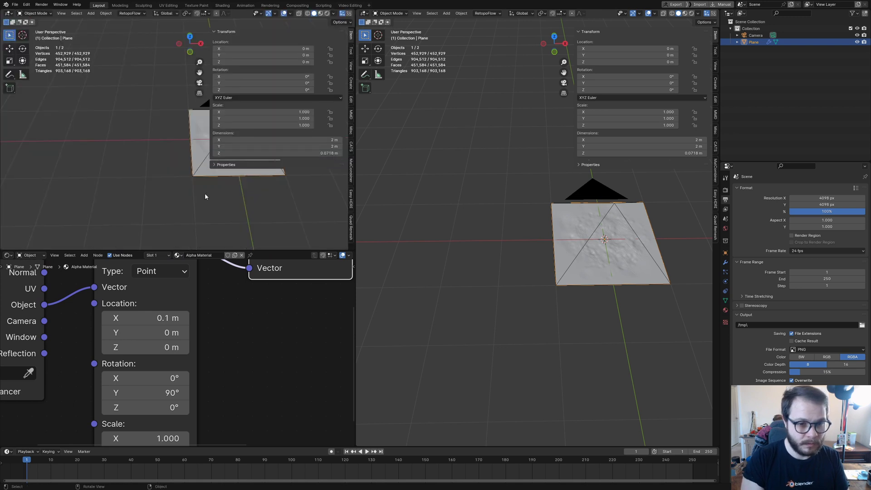
Step: Show the new viewport through the camera in Rendered shading with its sidebar hidden
{"action": "key", "text": "KP_0"}
{"action": "key", "text": "n"}
{"action": "left_click", "coordinate": [327, 13]}
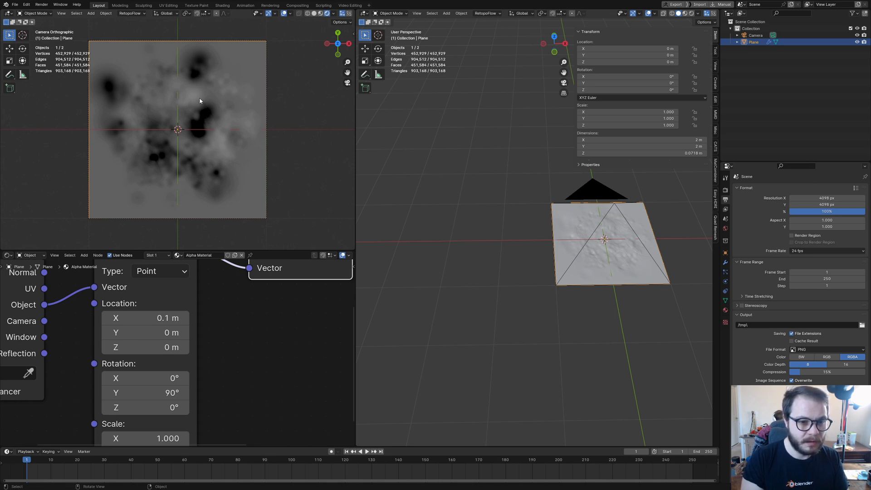
{"action": "mouse_move", "coordinate": [199, 97]}
{"action": "middle_mouse_down", "text": "ctrl"}
{"action": "mouse_move", "coordinate": [199, 113]}
{"action": "mouse_move", "coordinate": [208, 86]}
{"action": "mouse_move", "coordinate": [212, 99]}
{"action": "middle_mouse_up", "text": "ctrl"}
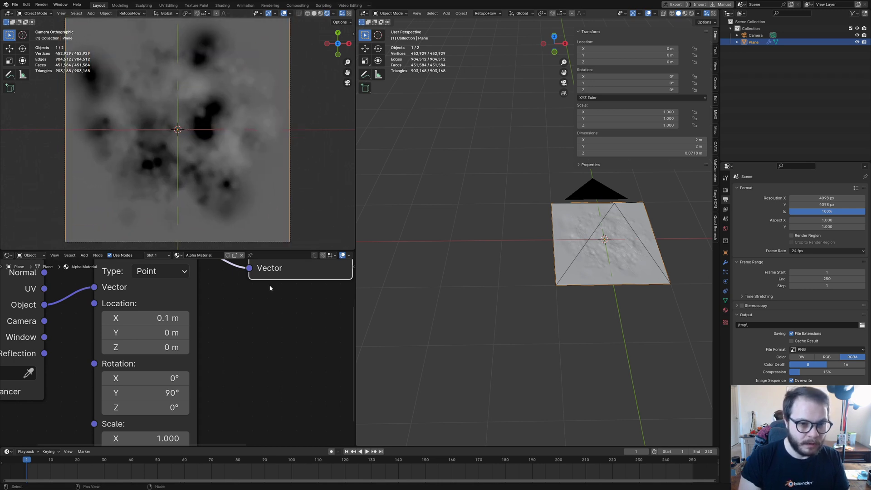
Step: Move the Material Output node aside and insert a Color Ramp between it and the Gradient Texture's Fac output
{"action": "scroll", "coordinate": [270, 289], "scroll_direction": "down", "scroll_amount": 5}
{"action": "scroll", "coordinate": [254, 309], "scroll_direction": "up", "scroll_amount": 2}
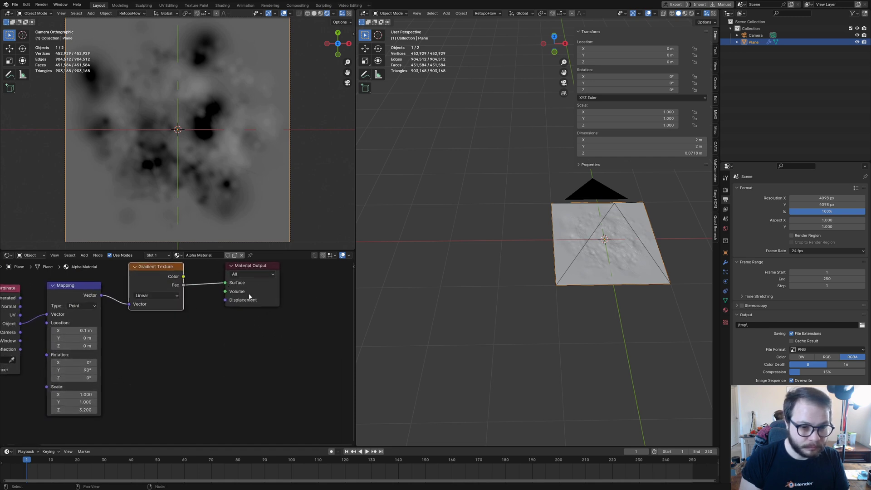
{"action": "middle_click_drag", "start_coordinate": [252, 281], "coordinate": [232, 314]}
{"action": "left_click_drag", "start_coordinate": [245, 300], "coordinate": [321, 302]}
{"action": "key", "text": "shift+a"}
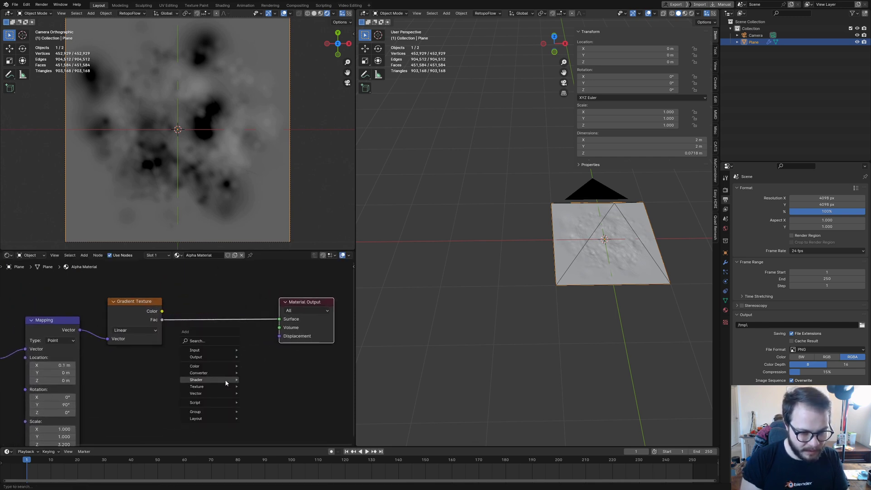
{"action": "mouse_move", "coordinate": [214, 372]}
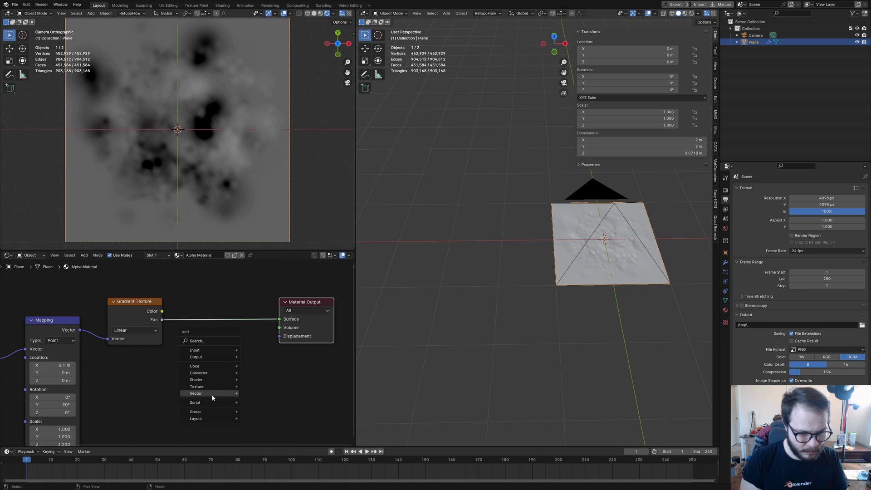
{"action": "mouse_move", "coordinate": [205, 393]}
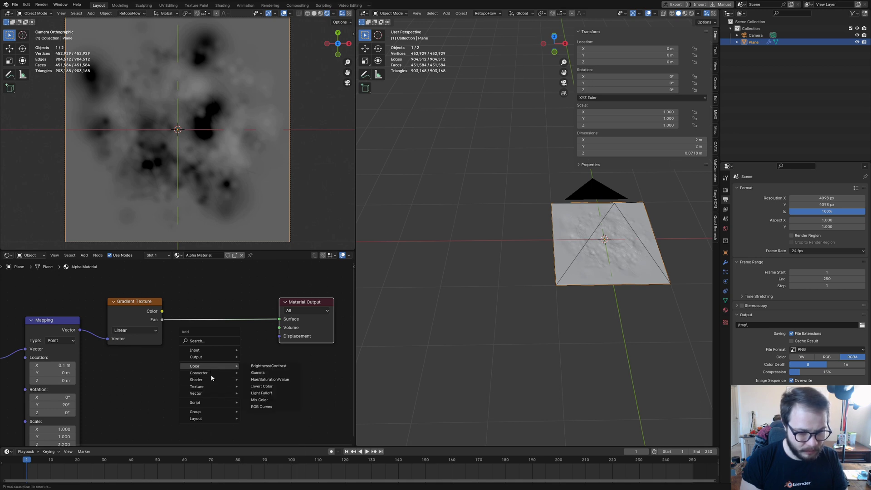
{"action": "left_click", "coordinate": [263, 387]}
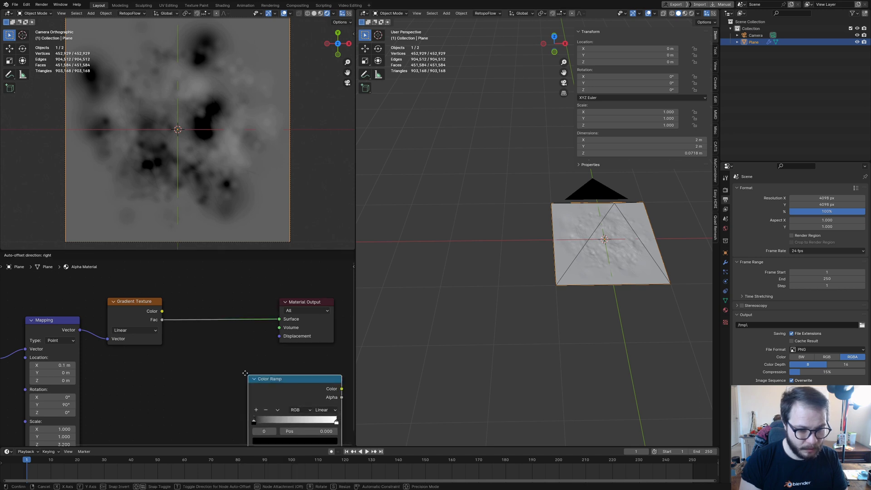
{"action": "left_click", "coordinate": [176, 300]}
{"action": "scroll", "coordinate": [233, 345], "scroll_direction": "up", "scroll_amount": 3}
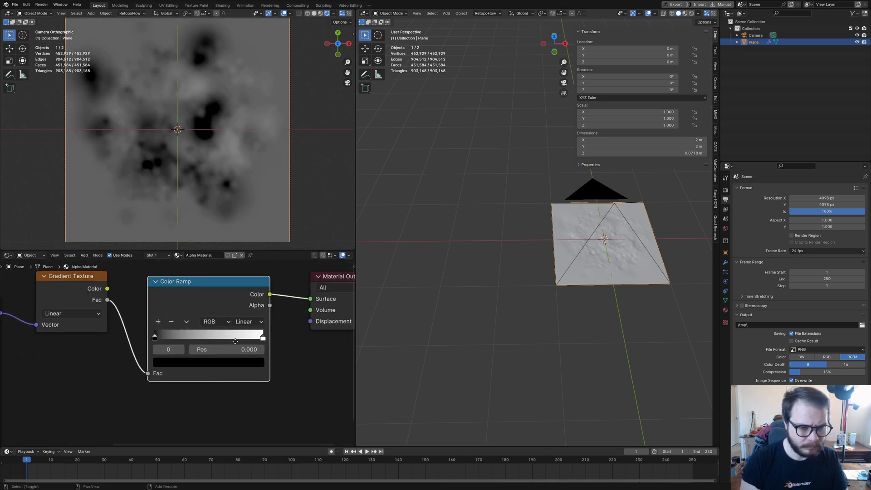
Step: Nudge the Color Ramp's white stop slightly inward, and try out an extra color stop before removing it
{"action": "middle_click_drag", "start_coordinate": [233, 346], "coordinate": [232, 360], "text": "shift"}
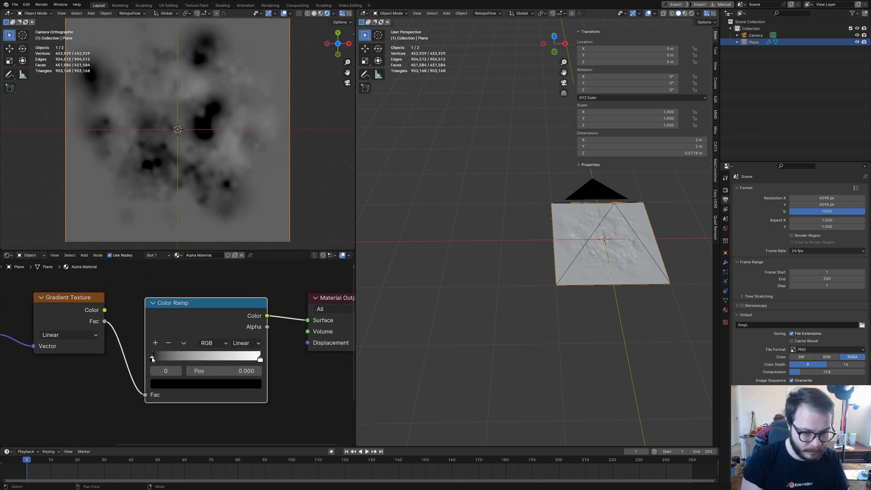
{"action": "left_click_drag", "start_coordinate": [152, 358], "coordinate": [167, 358]}
{"action": "key", "text": "ctrl+z"}
{"action": "mouse_move", "coordinate": [261, 360]}
{"action": "left_mouse_down"}
{"action": "mouse_move", "coordinate": [175, 357]}
{"action": "mouse_move", "coordinate": [259, 359]}
{"action": "left_mouse_up"}
{"action": "left_click", "coordinate": [155, 343]}
{"action": "left_click", "coordinate": [192, 359]}
{"action": "left_click", "coordinate": [168, 343]}
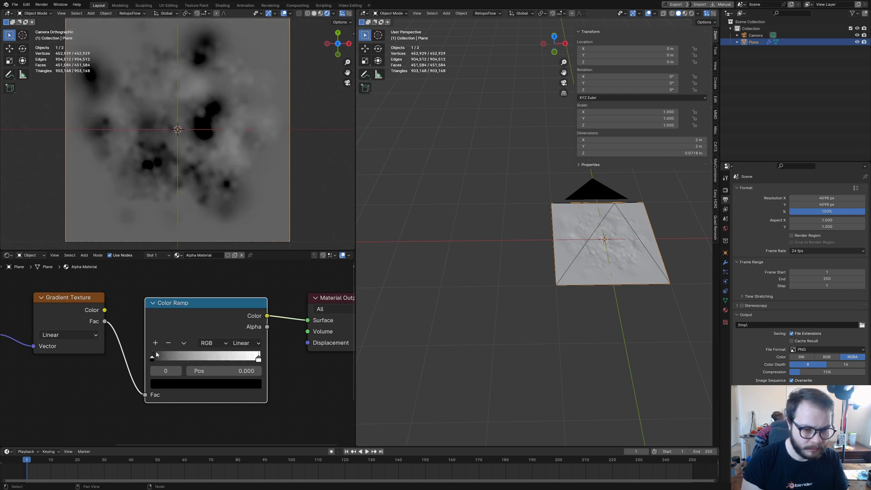
Step: Lighten the Color Ramp's black stop to a dark grey to soften the darkest areas of the alpha
{"action": "left_click", "coordinate": [180, 383]}
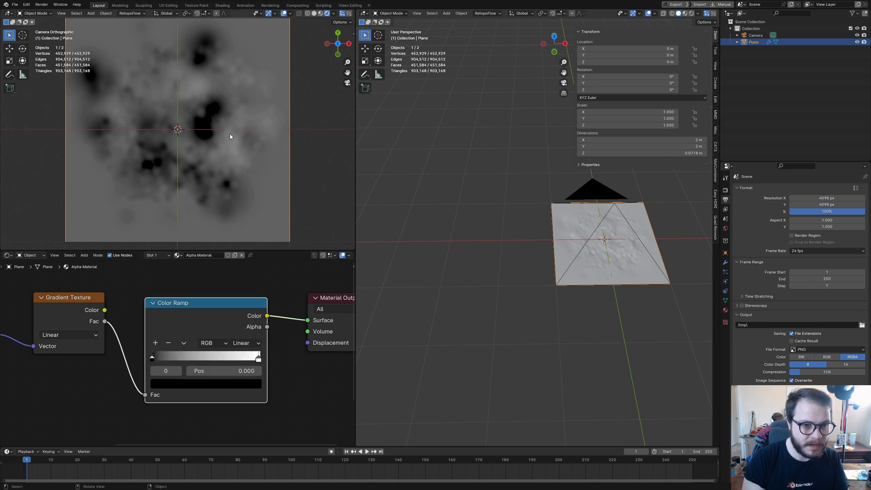
{"action": "left_click", "coordinate": [164, 384]}
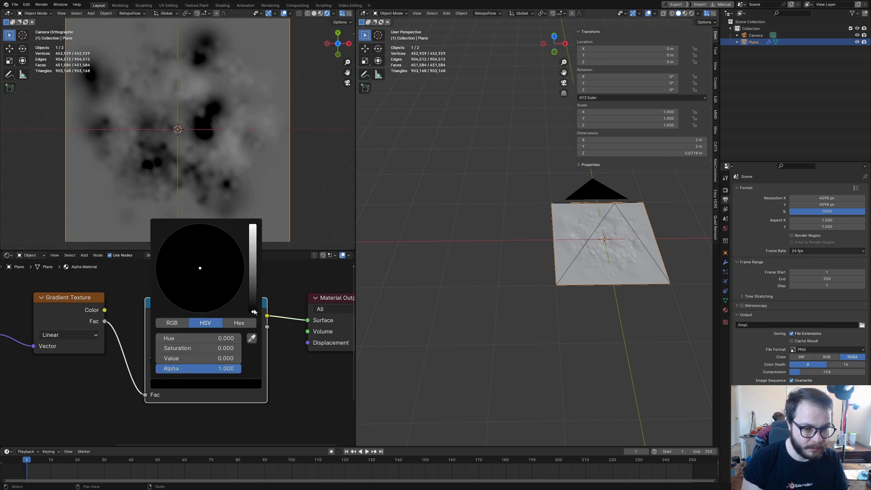
{"action": "left_click_drag", "start_coordinate": [254, 312], "coordinate": [254, 298]}
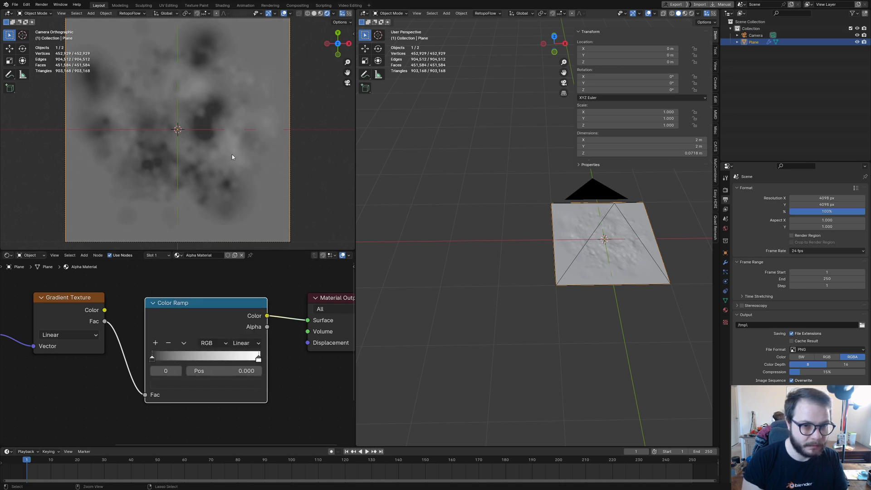
{"action": "middle_click_drag", "start_coordinate": [232, 151], "coordinate": [219, 164], "text": "ctrl"}
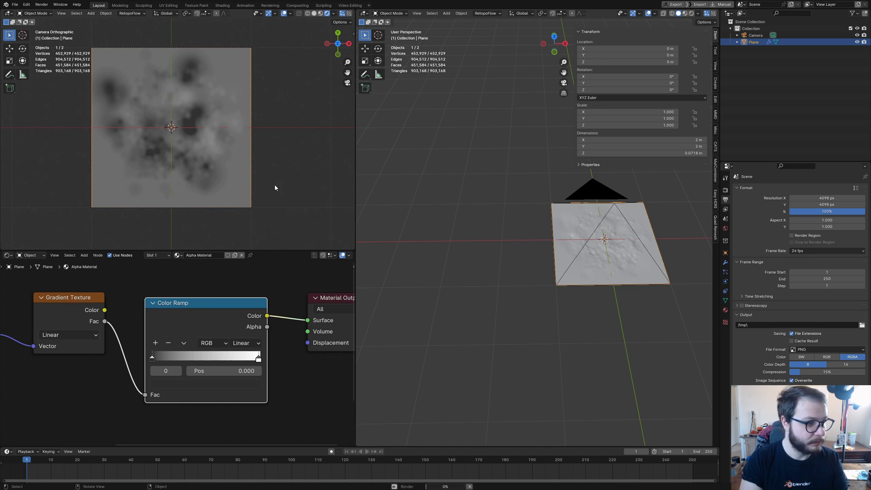
Step: Render the plane through the camera as a still image and inspect the resulting alpha up close
{"action": "key", "text": "F12"}
{"action": "scroll", "coordinate": [639, 336], "scroll_direction": "down", "scroll_amount": 4}
{"action": "scroll", "coordinate": [640, 335], "scroll_direction": "up", "scroll_amount": 6}
{"action": "scroll", "coordinate": [640, 335], "scroll_direction": "down", "scroll_amount": 3}
{"action": "scroll", "coordinate": [641, 338], "scroll_direction": "up", "scroll_amount": 1}
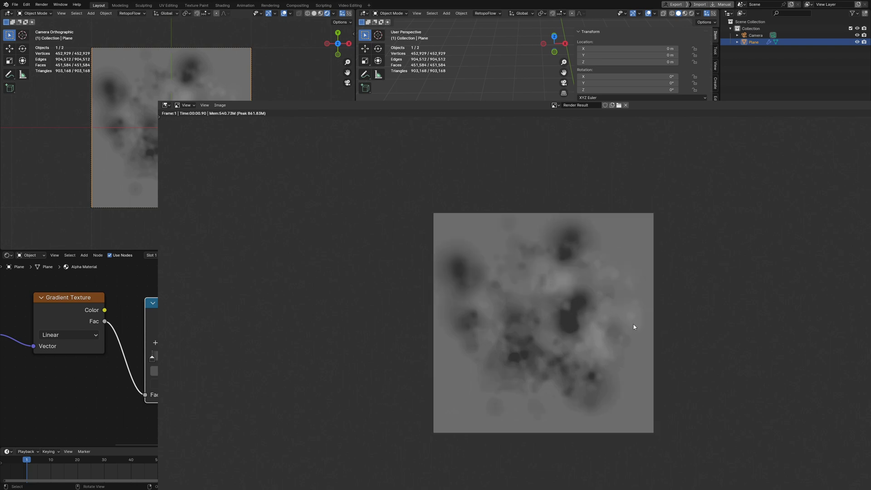
Step: Save the render as SkinTest_09.png in the Skin Texture folder, using PNG format with BW color and 16-bit depth
{"action": "key", "text": "shift+alt+s"}
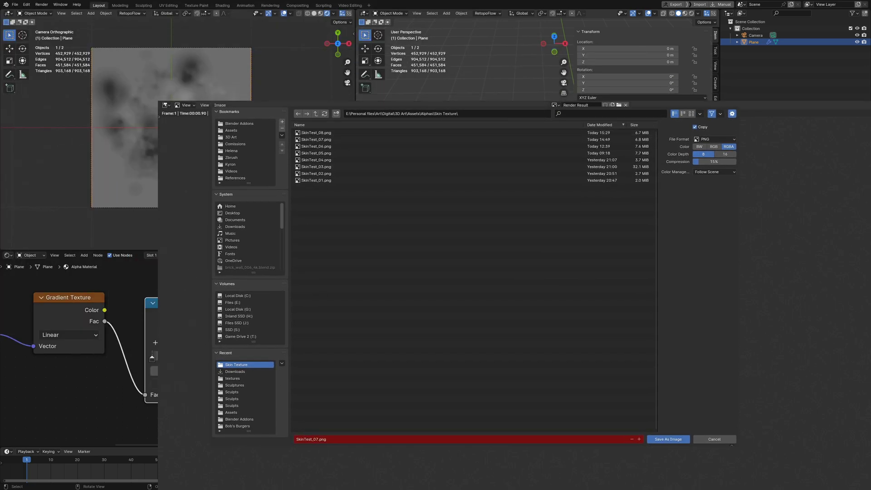
{"action": "left_click", "coordinate": [699, 146]}
{"action": "left_click", "coordinate": [726, 155]}
{"action": "left_click", "coordinate": [351, 133]}
{"action": "left_click", "coordinate": [639, 439]}
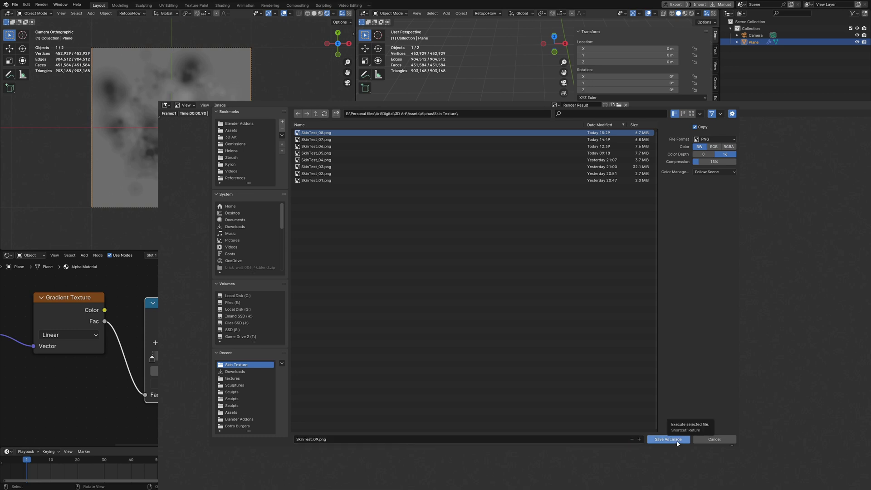
{"action": "left_click", "coordinate": [678, 439]}
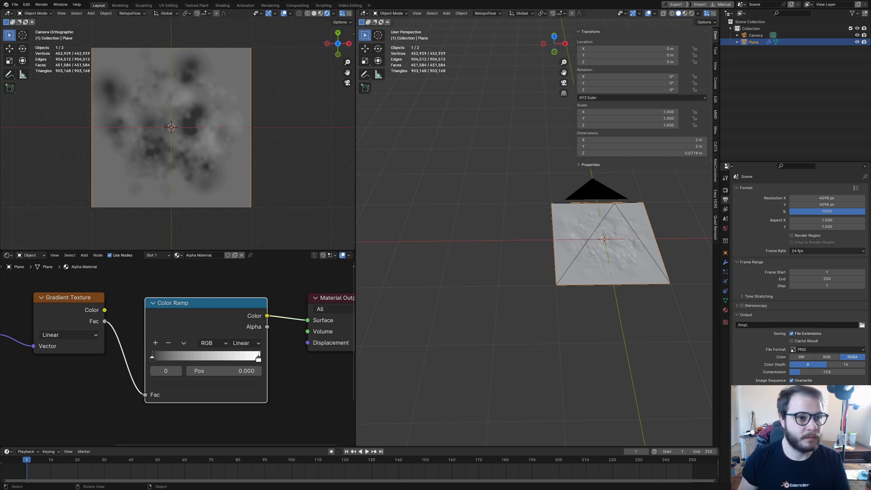
Step: Start a new file from the General template
{"action": "left_click", "coordinate": [15, 5]}
{"action": "mouse_move", "coordinate": [17, 13]}
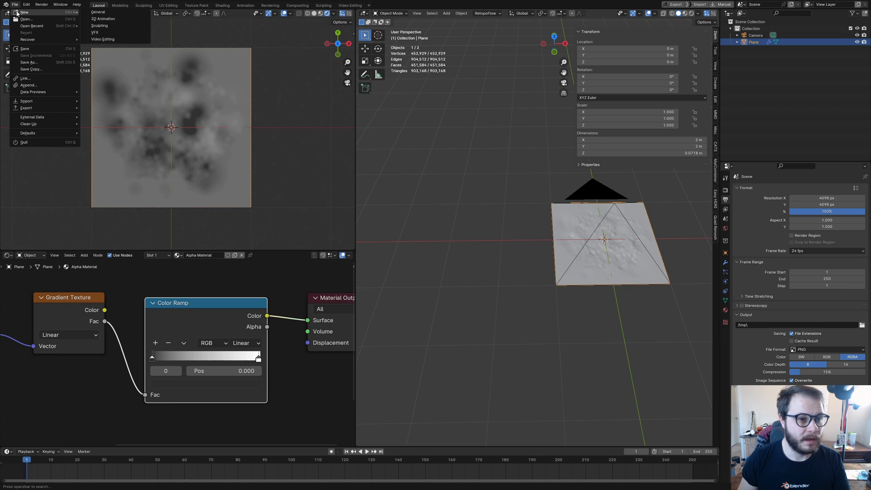
{"action": "left_click", "coordinate": [112, 13]}
{"action": "left_click", "coordinate": [448, 257]}
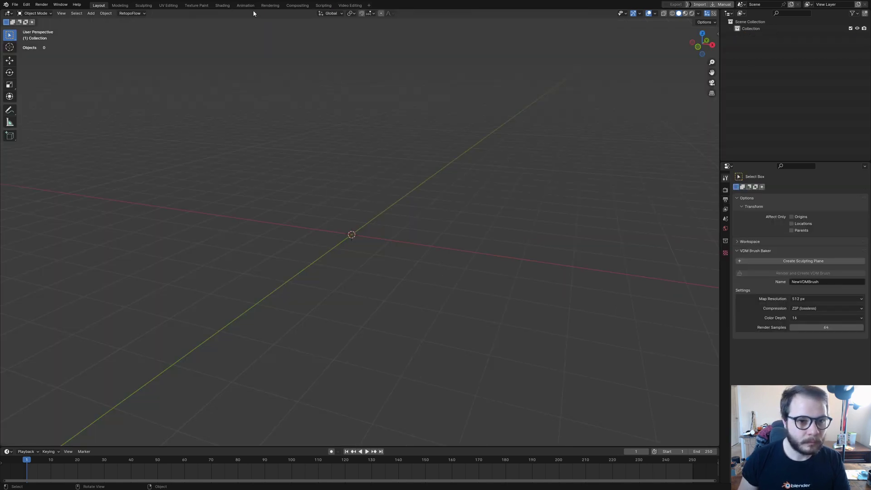
Step: Split the 3D viewport vertically and turn the new narrow area into an Asset Browser
{"action": "right_click", "coordinate": [415, 9]}
{"action": "left_click", "coordinate": [412, 17]}
{"action": "left_click", "coordinate": [198, 204]}
{"action": "left_click", "coordinate": [7, 13]}
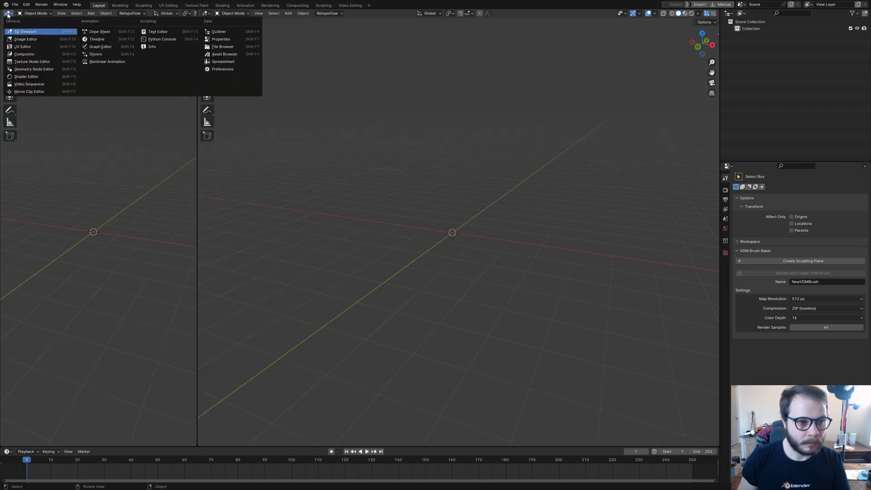
{"action": "left_click", "coordinate": [225, 54]}
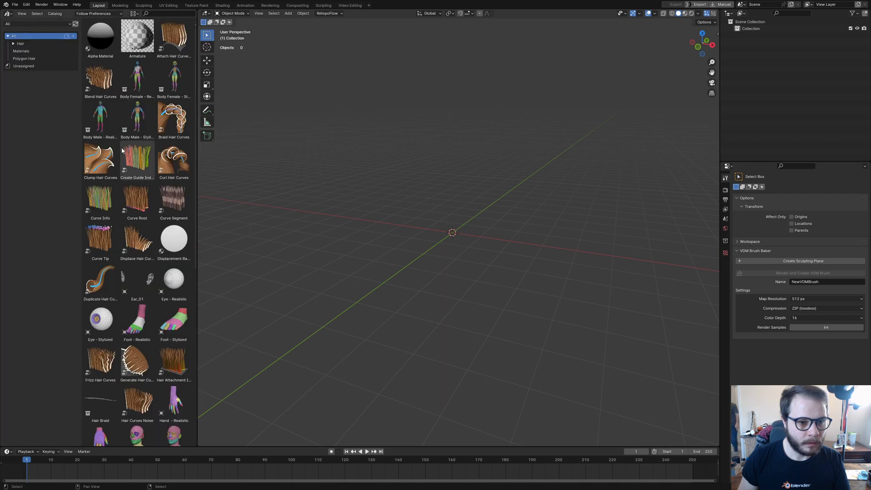
Step: Add the Head (Sculpting) - Realistic asset to the scene and clear its location to the world origin
{"action": "scroll", "coordinate": [157, 252], "scroll_direction": "down", "scroll_amount": 5}
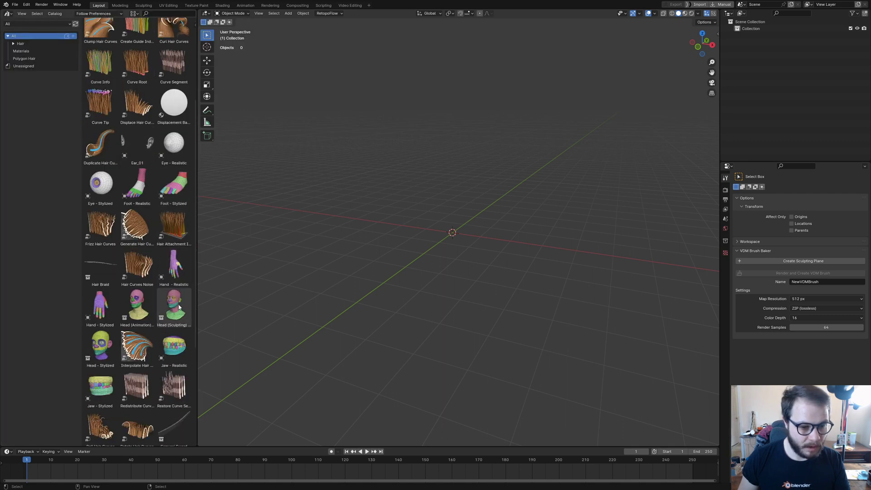
{"action": "mouse_move", "coordinate": [176, 303]}
{"action": "left_mouse_down"}
{"action": "mouse_move", "coordinate": [522, 216]}
{"action": "mouse_move", "coordinate": [455, 229]}
{"action": "left_mouse_up"}
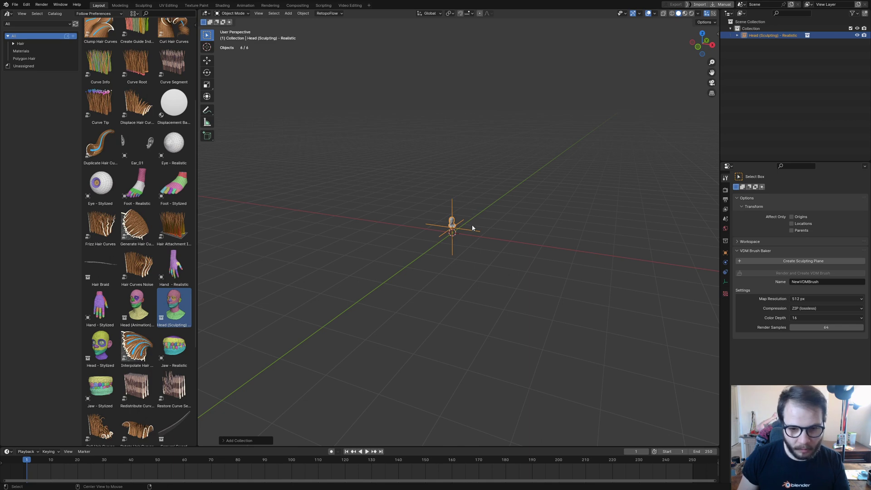
{"action": "key", "text": "alt+g"}
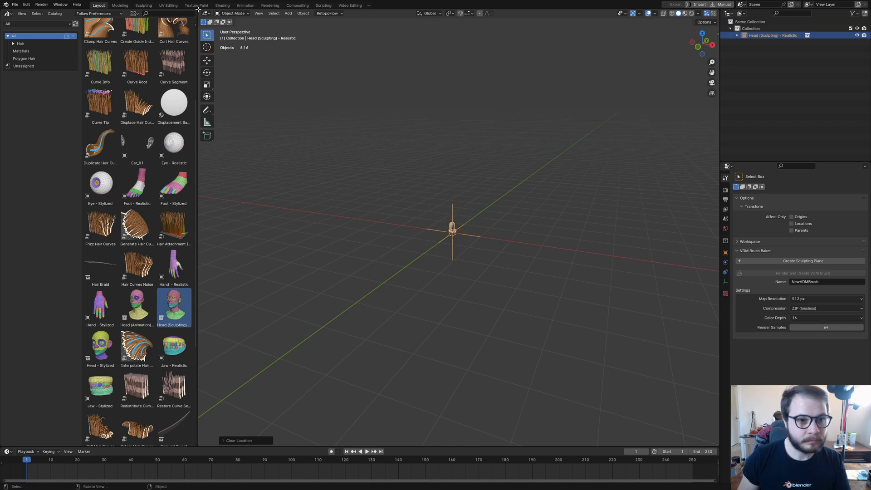
Step: Close the Asset Browser area by joining it into the 3D viewport, and frame the head
{"action": "left_click_drag", "start_coordinate": [196, 11], "coordinate": [166, 34]}
{"action": "scroll", "coordinate": [390, 266], "scroll_direction": "up", "scroll_amount": 11}
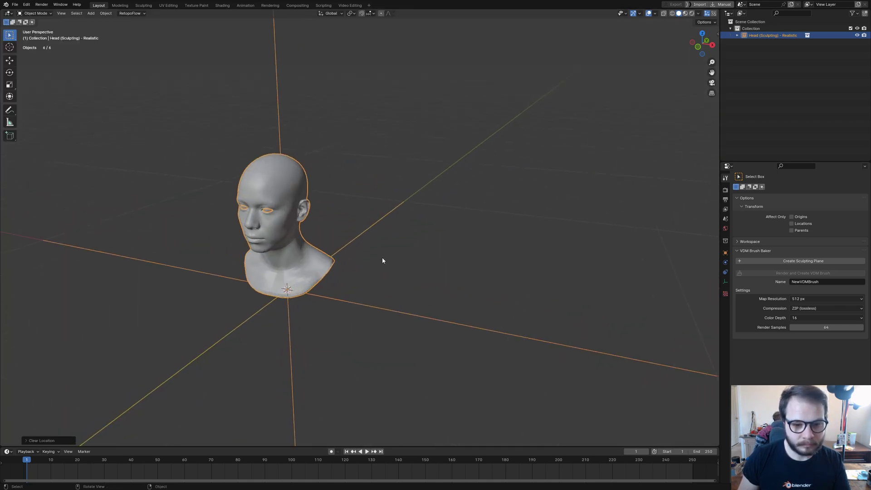
{"action": "middle_click_drag", "start_coordinate": [419, 248], "coordinate": [464, 238], "text": "shift"}
{"action": "middle_click_drag", "start_coordinate": [380, 281], "coordinate": [405, 276], "text": "shift"}
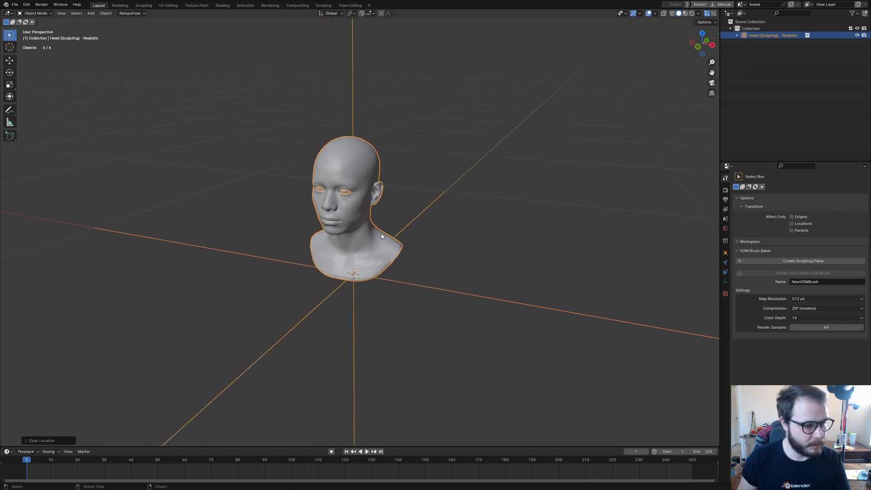
Step: Make the head asset's instances real and delete the leftover Head (Sculpting) - Realistic empty
{"action": "key", "text": "ctrl+a"}
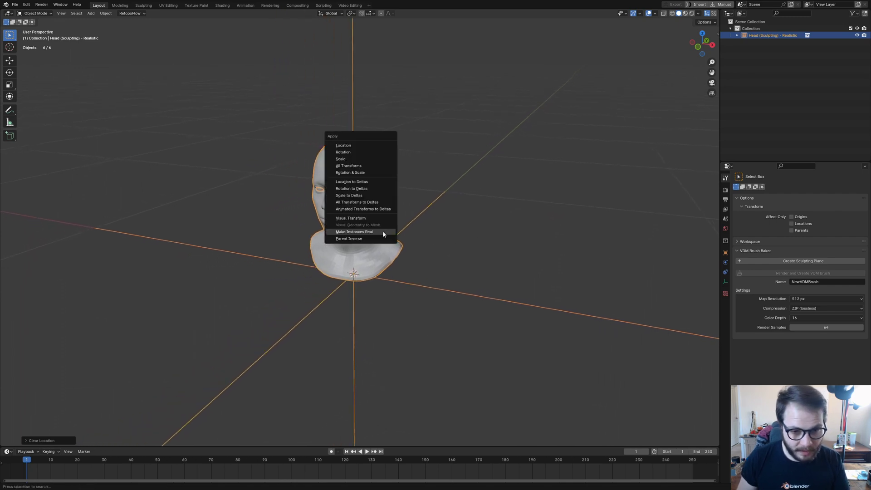
{"action": "left_click", "coordinate": [383, 232]}
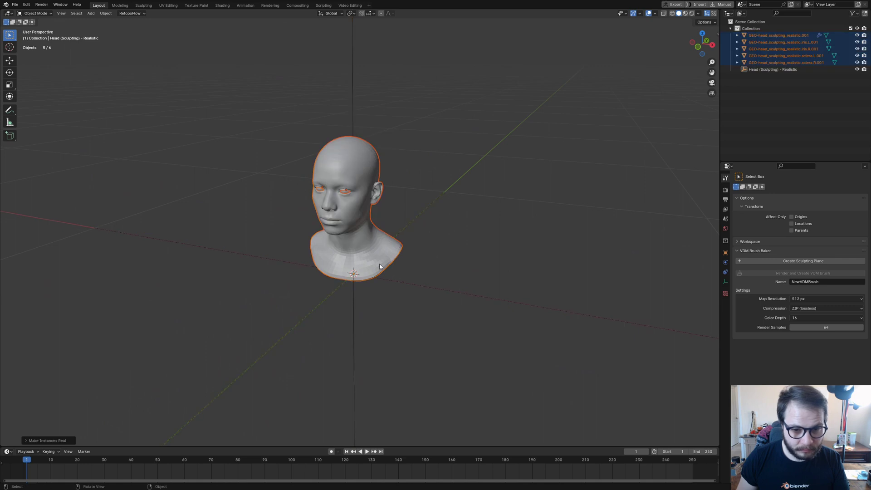
{"action": "left_click", "coordinate": [361, 129]}
{"action": "key", "text": "x"}
{"action": "left_click", "coordinate": [364, 131]}
{"action": "scroll", "coordinate": [395, 272], "scroll_direction": "up", "scroll_amount": 5}
{"action": "middle_click_drag", "start_coordinate": [396, 270], "coordinate": [403, 260], "text": "shift"}
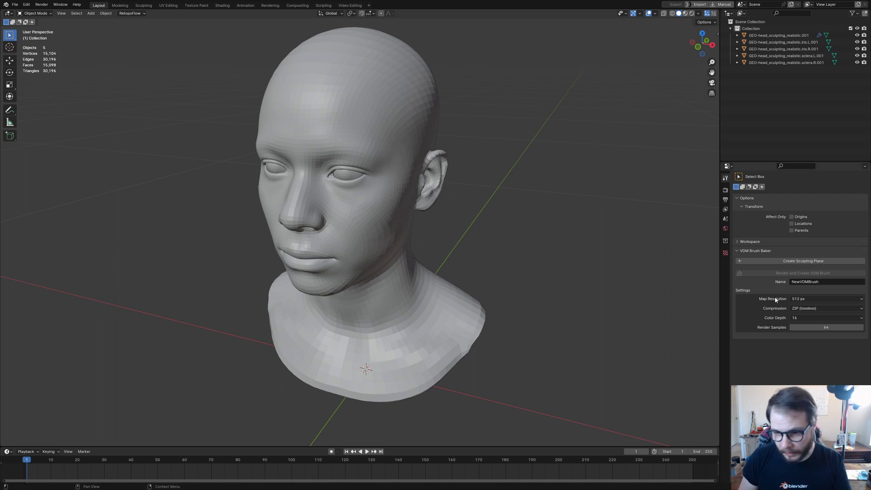
Step: Subdivide the head mesh's Multires modifier up to level 5
{"action": "left_click", "coordinate": [370, 217]}
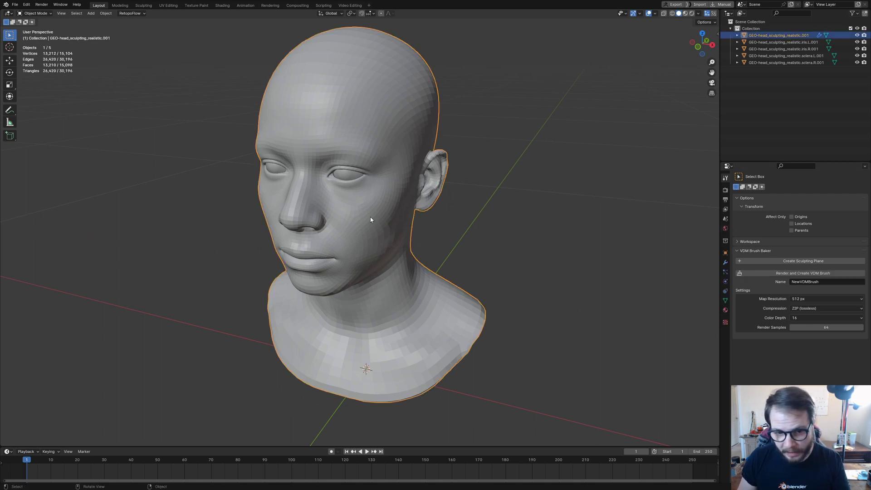
{"action": "left_click", "coordinate": [726, 264]}
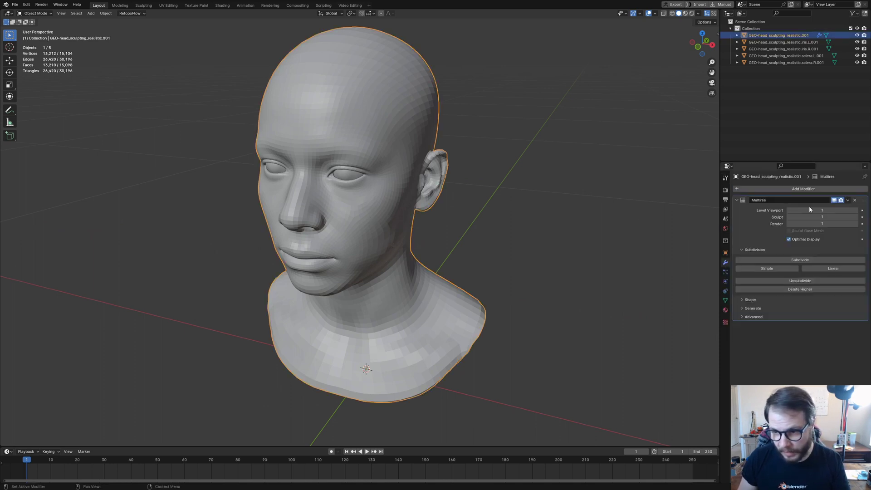
{"action": "left_click", "coordinate": [793, 261]}
{"action": "left_click", "coordinate": [793, 261]}
{"action": "left_click", "coordinate": [794, 261]}
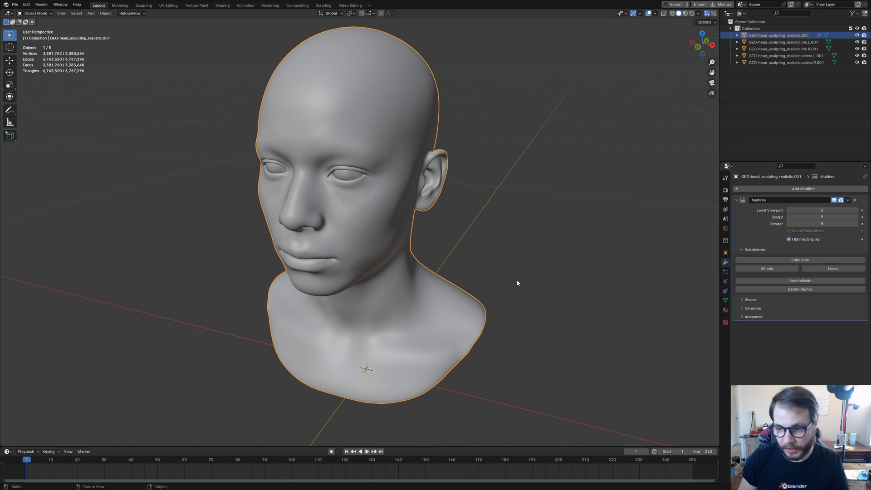
Step: Switch the head mesh to Sculpt Mode and hide the colored face sets overlay
{"action": "key", "text": "ctrl+Tab"}
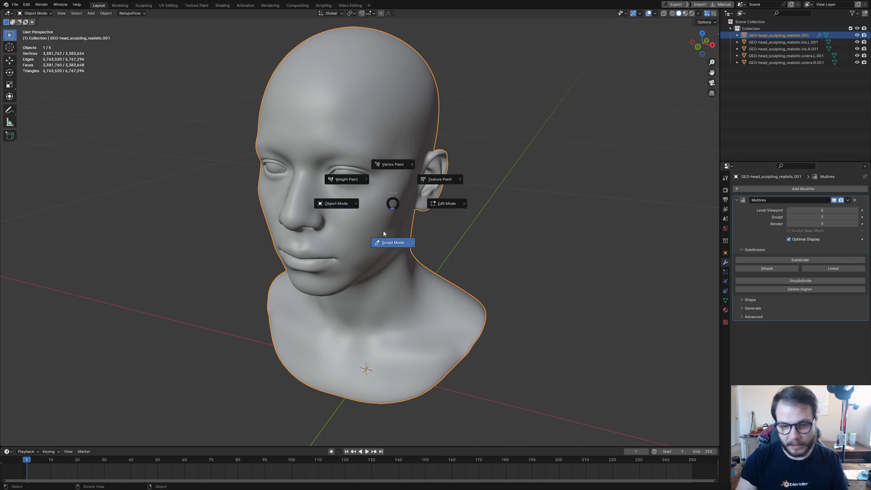
{"action": "left_click", "coordinate": [383, 233]}
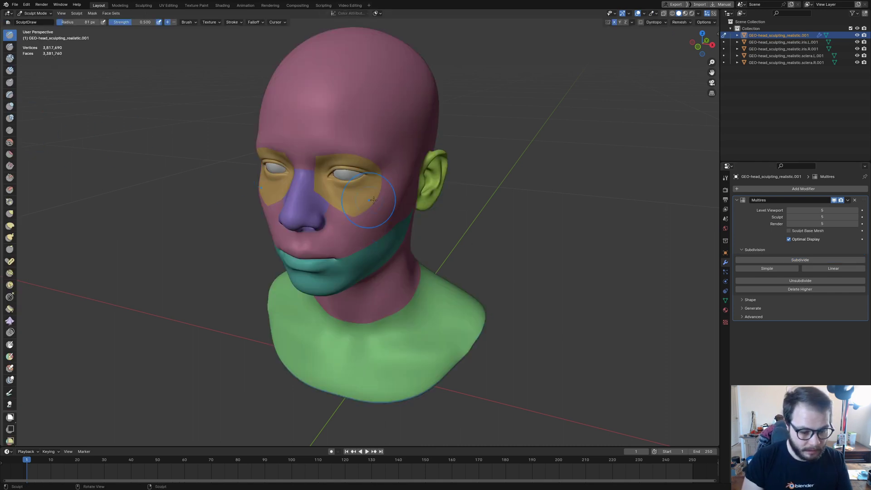
{"action": "key", "text": "q"}
{"action": "left_click", "coordinate": [353, 177]}
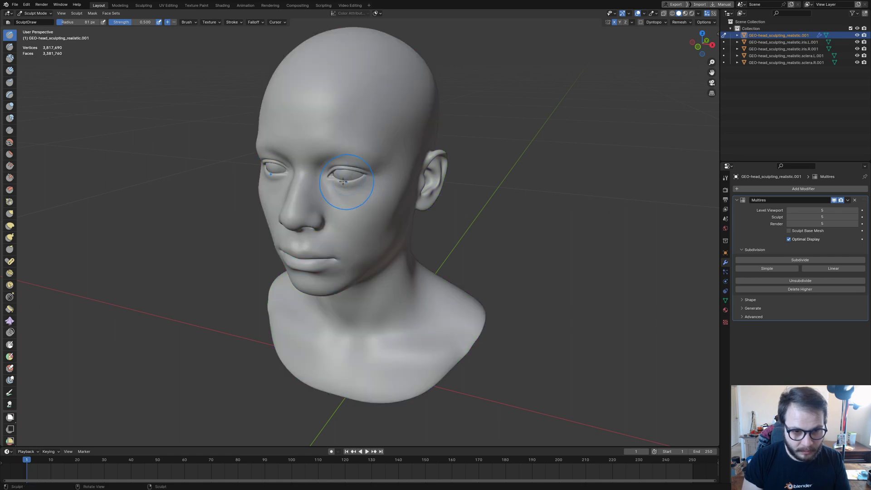
Step: Widen the sculpt tool list to show brush names, and duplicate the Draw brush as "Skin Texture Brush"
{"action": "left_click_drag", "start_coordinate": [21, 71], "coordinate": [95, 86]}
{"action": "middle_click_drag", "start_coordinate": [94, 85], "coordinate": [127, 116], "text": "shift"}
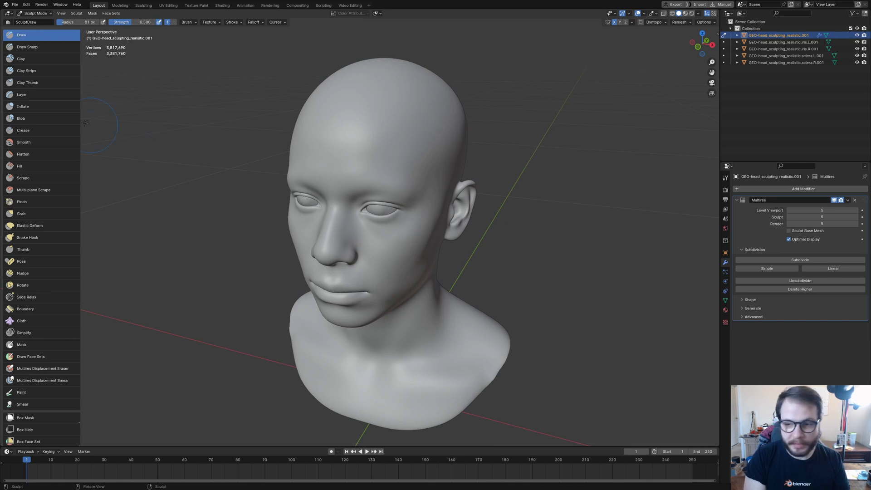
{"action": "left_click", "coordinate": [726, 178]}
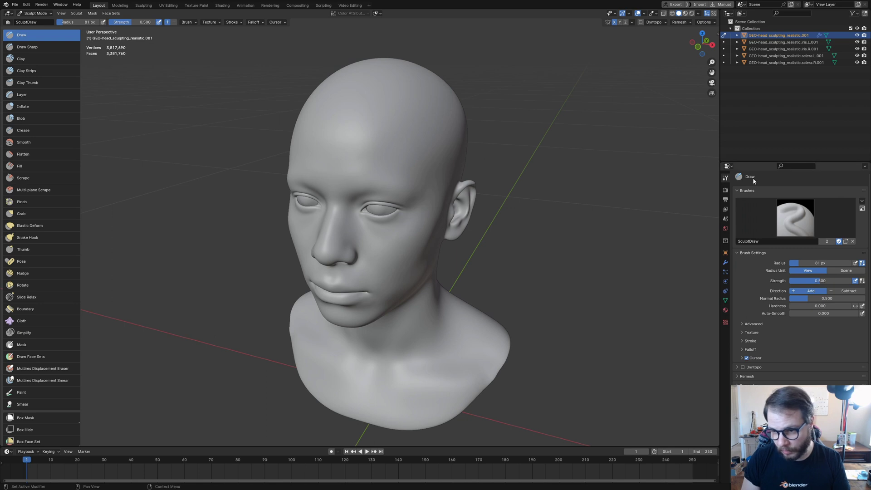
{"action": "left_click", "coordinate": [846, 242]}
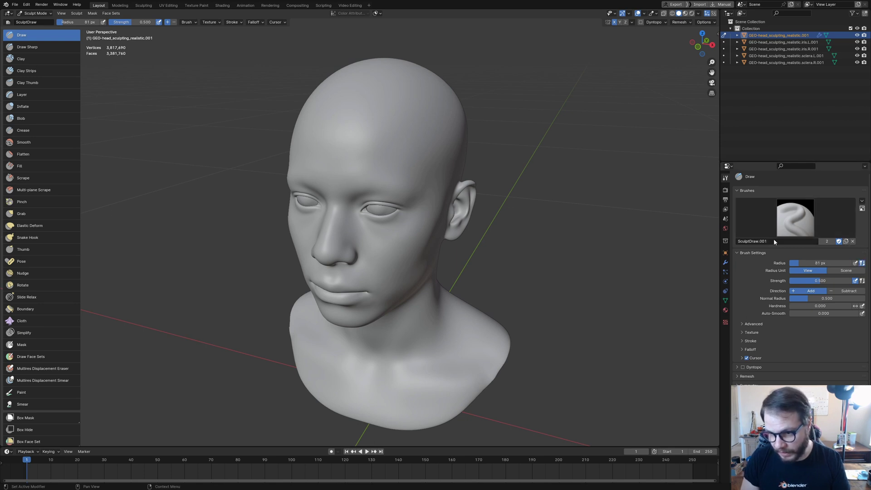
{"action": "left_click", "coordinate": [775, 241]}
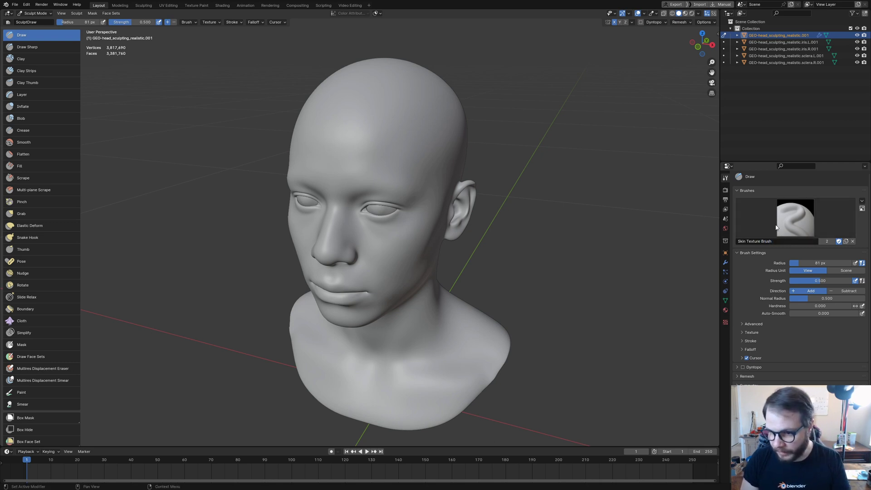
Step: Create a new image texture for the Skin Texture Brush and load SkinTest_09.png into it
{"action": "left_click", "coordinate": [725, 323]}
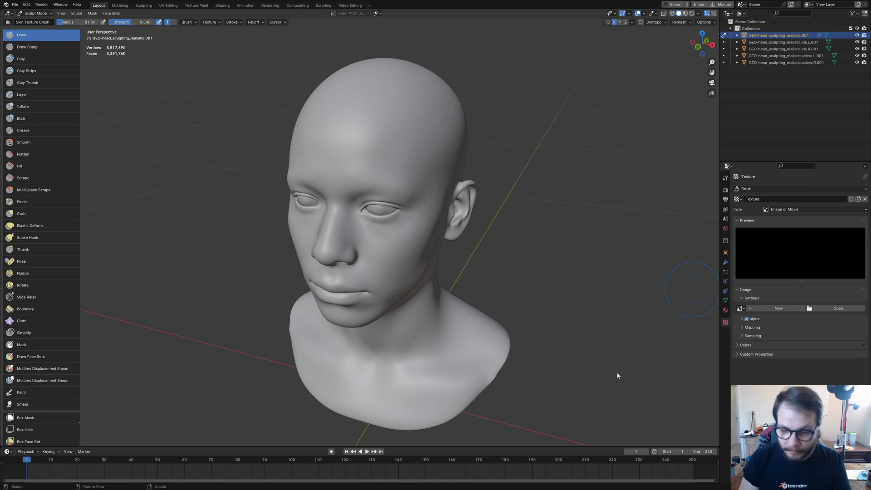
{"action": "left_click", "coordinate": [630, 404]}
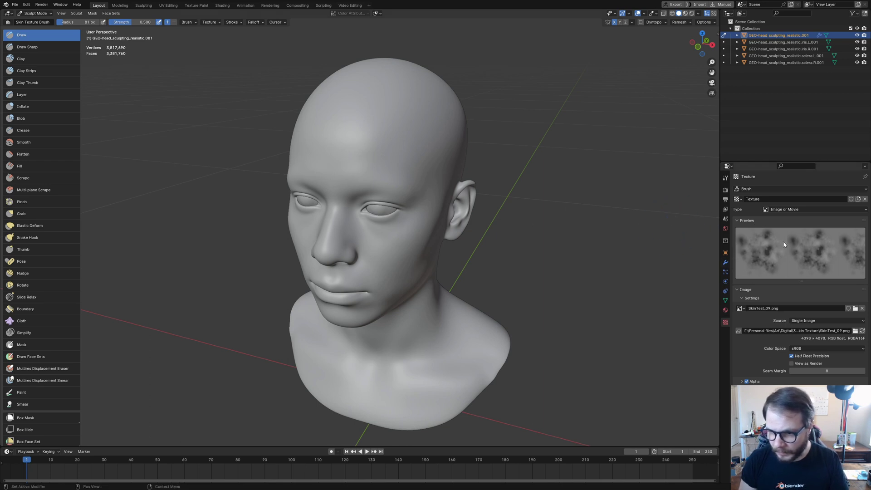
Step: Set the Skin Texture Brush's texture mapping to Area Plane
{"action": "left_click", "coordinate": [726, 179]}
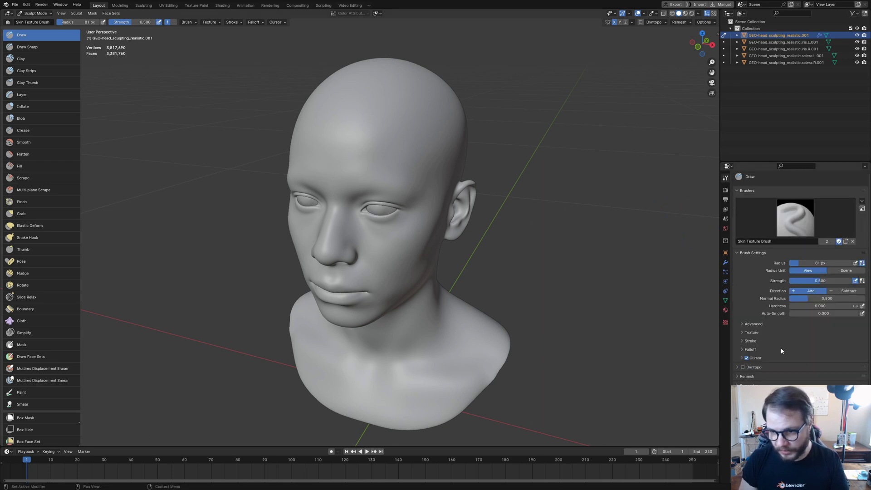
{"action": "scroll", "coordinate": [782, 349], "scroll_direction": "down", "scroll_amount": 2}
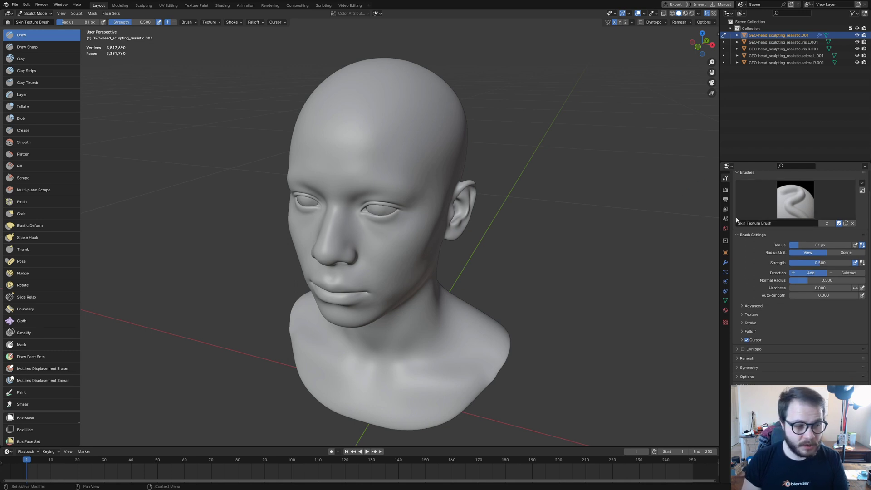
{"action": "left_click", "coordinate": [762, 314]}
{"action": "scroll", "coordinate": [766, 342], "scroll_direction": "down", "scroll_amount": 4}
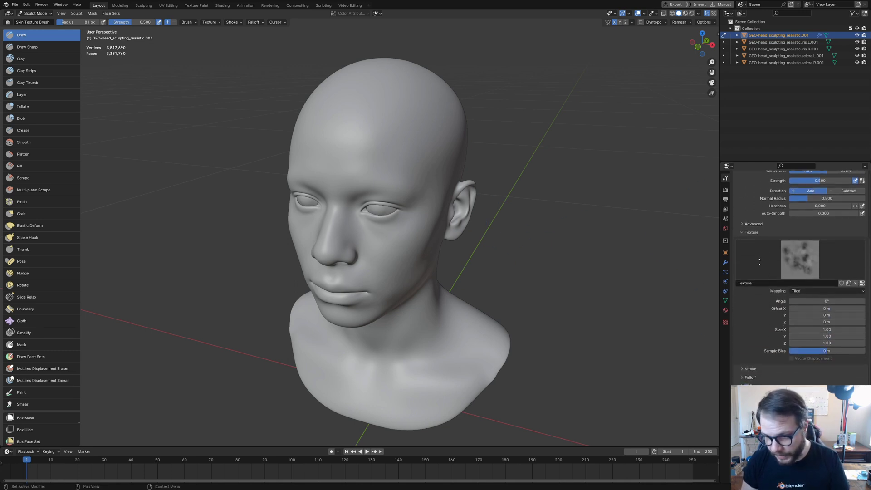
{"action": "left_click", "coordinate": [810, 292]}
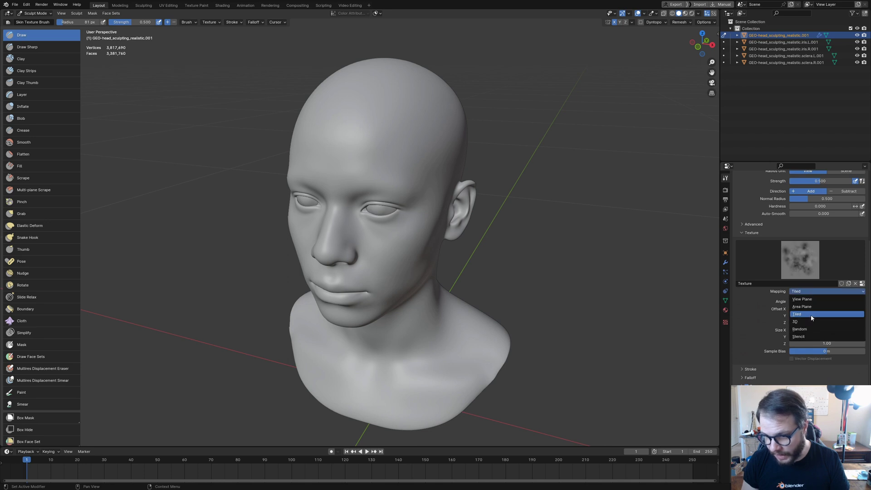
{"action": "left_click", "coordinate": [802, 306]}
Step: Set the Skin Texture Brush's stroke method to Anchored
{"action": "scroll", "coordinate": [758, 312], "scroll_direction": "down", "scroll_amount": 3}
{"action": "left_click", "coordinate": [753, 335]}
{"action": "scroll", "coordinate": [760, 339], "scroll_direction": "down", "scroll_amount": 3}
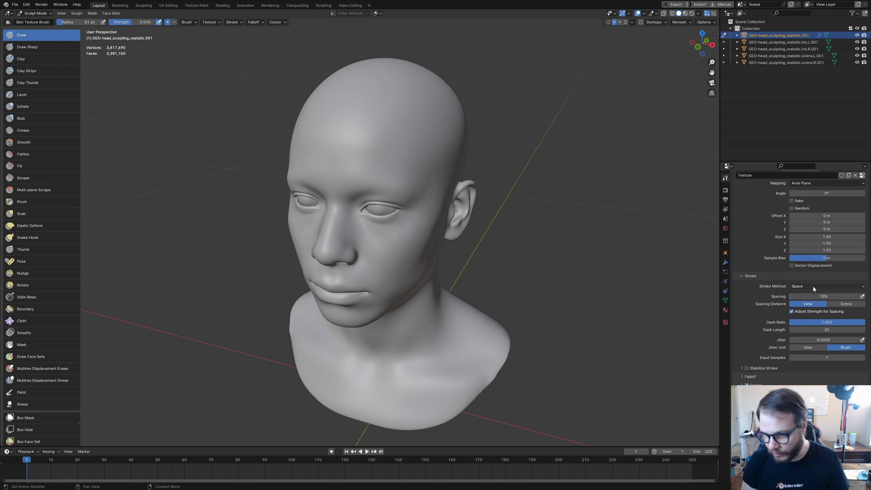
{"action": "left_click", "coordinate": [814, 287]}
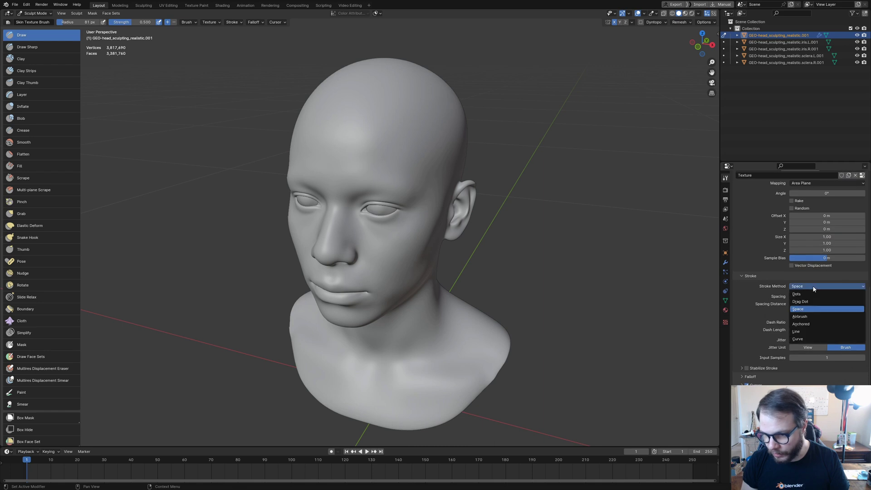
{"action": "left_click", "coordinate": [805, 324]}
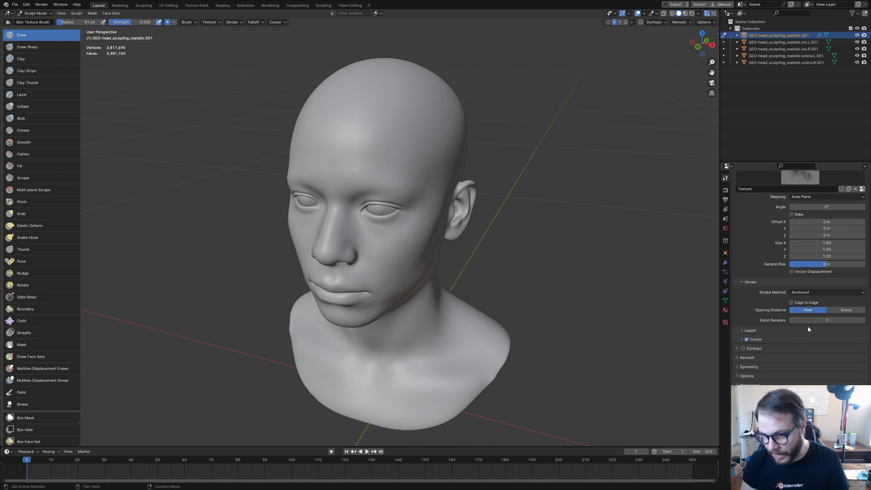
Step: Expand the falloff settings of the Skin Texture Brush
{"action": "left_click", "coordinate": [752, 330]}
{"action": "scroll", "coordinate": [783, 359], "scroll_direction": "down", "scroll_amount": 1}
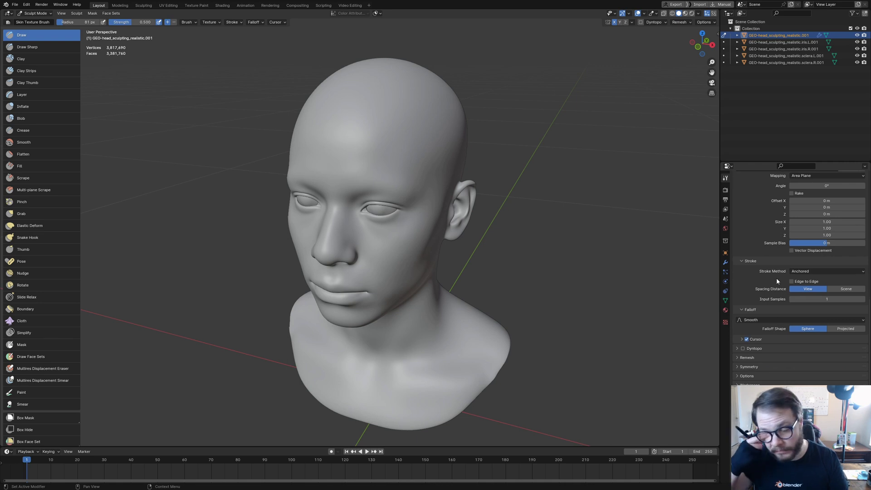
{"action": "left_click", "coordinate": [755, 321]}
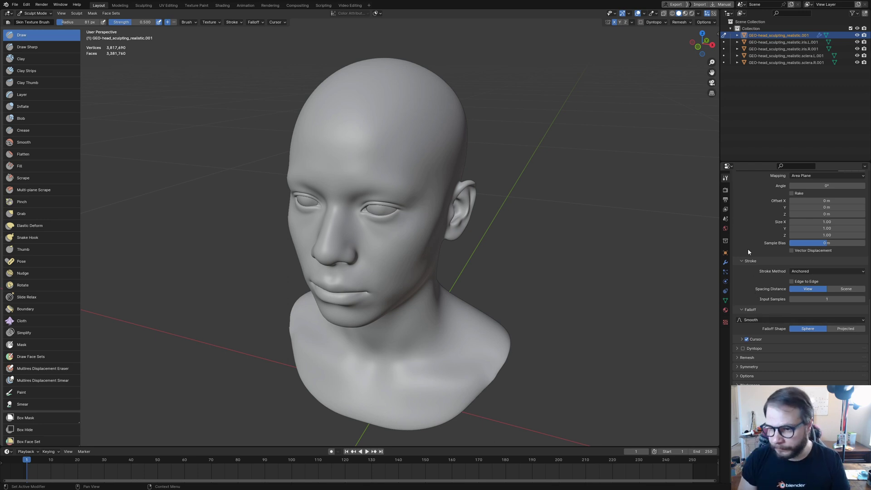
{"action": "scroll", "coordinate": [767, 313], "scroll_direction": "up", "scroll_amount": 3}
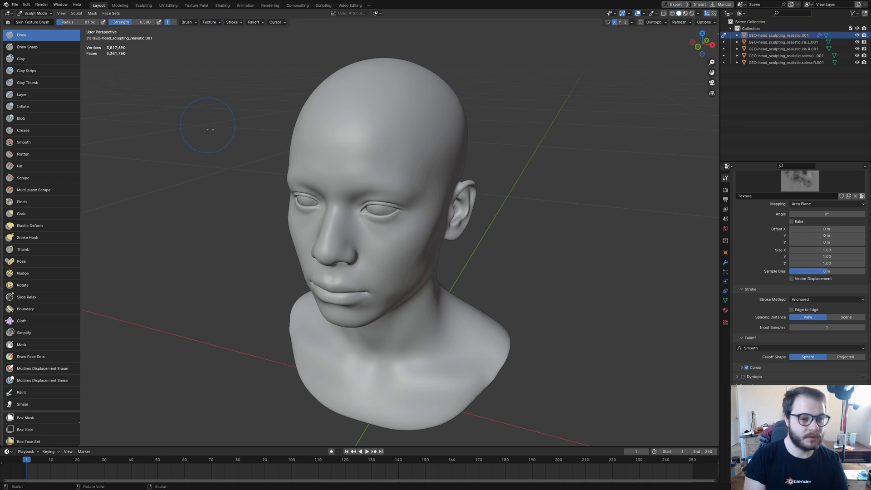
Step: Turn off X symmetry and stamp the skin texture over the cheek below the eye and onto the upper temple
{"action": "middle_click_drag", "start_coordinate": [411, 290], "coordinate": [407, 232]}
{"action": "middle_click_drag", "start_coordinate": [406, 232], "coordinate": [403, 203], "text": "ctrl"}
{"action": "left_click", "coordinate": [614, 22]}
{"action": "left_click_drag", "start_coordinate": [383, 201], "coordinate": [425, 227]}
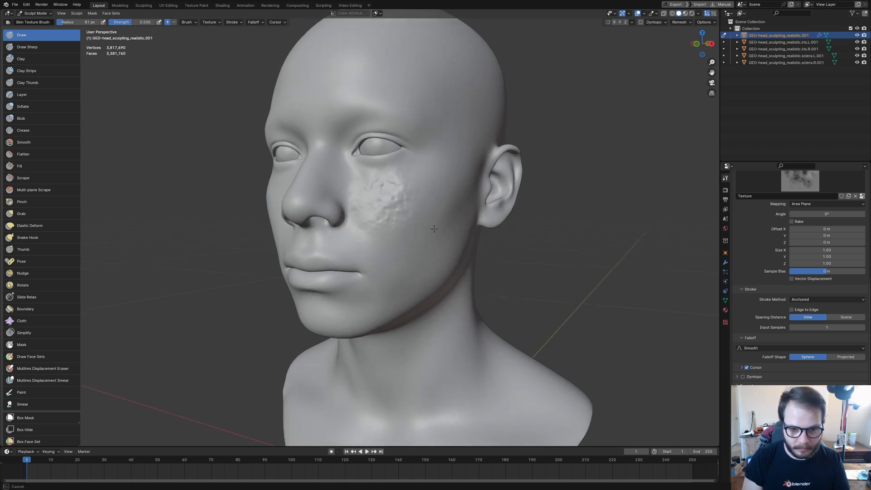
{"action": "middle_click_drag", "start_coordinate": [424, 211], "coordinate": [437, 189]}
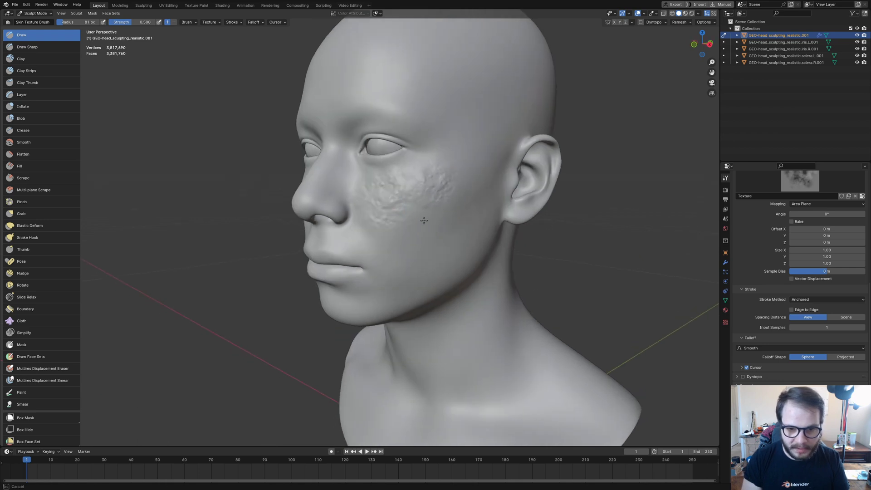
{"action": "left_click_drag", "start_coordinate": [419, 222], "coordinate": [449, 251]}
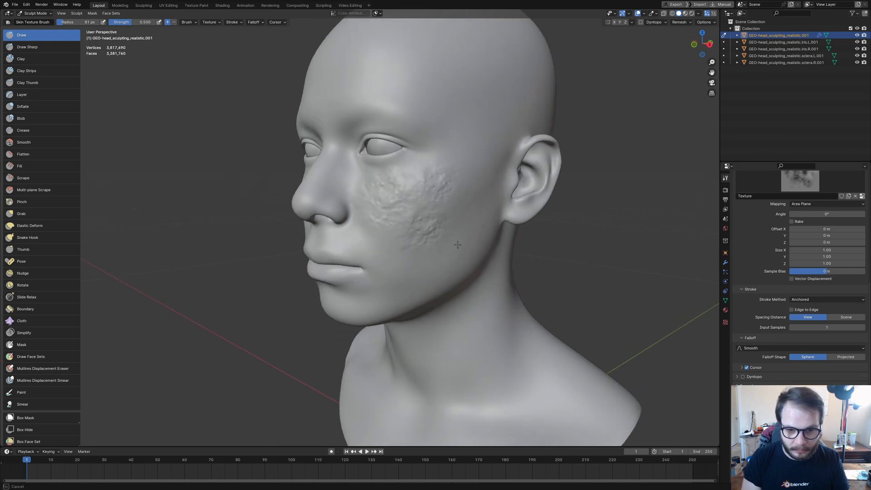
{"action": "mouse_move", "coordinate": [454, 241]}
{"action": "middle_mouse_down"}
{"action": "mouse_move", "coordinate": [439, 173]}
{"action": "mouse_move", "coordinate": [430, 185]}
{"action": "middle_mouse_up"}
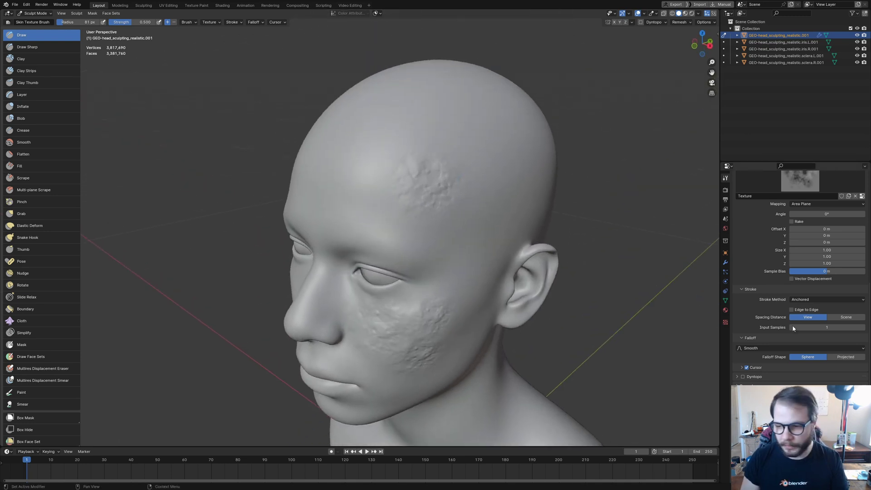
Step: Try the Constant brush falloff with a large stamp on the side of the scalp, and undo the stamp
{"action": "left_click", "coordinate": [767, 348]}
{"action": "left_click", "coordinate": [767, 425]}
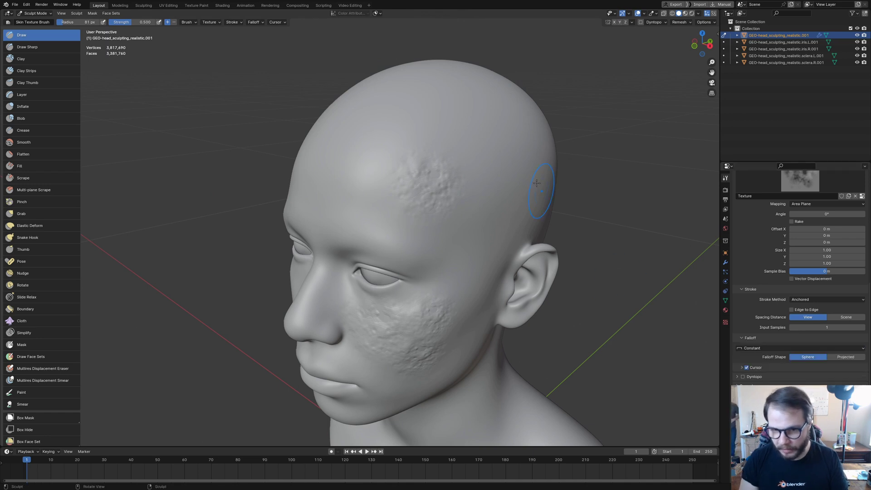
{"action": "middle_click_drag", "start_coordinate": [502, 153], "coordinate": [466, 180], "text": "shift"}
{"action": "left_click_drag", "start_coordinate": [466, 180], "coordinate": [502, 186]}
{"action": "mouse_move", "coordinate": [502, 186]}
{"action": "middle_mouse_down"}
{"action": "mouse_move", "coordinate": [499, 214]}
{"action": "mouse_move", "coordinate": [507, 181]}
{"action": "middle_mouse_up"}
{"action": "mouse_move", "coordinate": [499, 213]}
{"action": "middle_mouse_down"}
{"action": "mouse_move", "coordinate": [500, 226]}
{"action": "mouse_move", "coordinate": [467, 232]}
{"action": "mouse_move", "coordinate": [474, 253]}
{"action": "mouse_move", "coordinate": [428, 257]}
{"action": "mouse_move", "coordinate": [438, 238]}
{"action": "mouse_move", "coordinate": [462, 241]}
{"action": "mouse_move", "coordinate": [473, 254]}
{"action": "middle_mouse_up"}
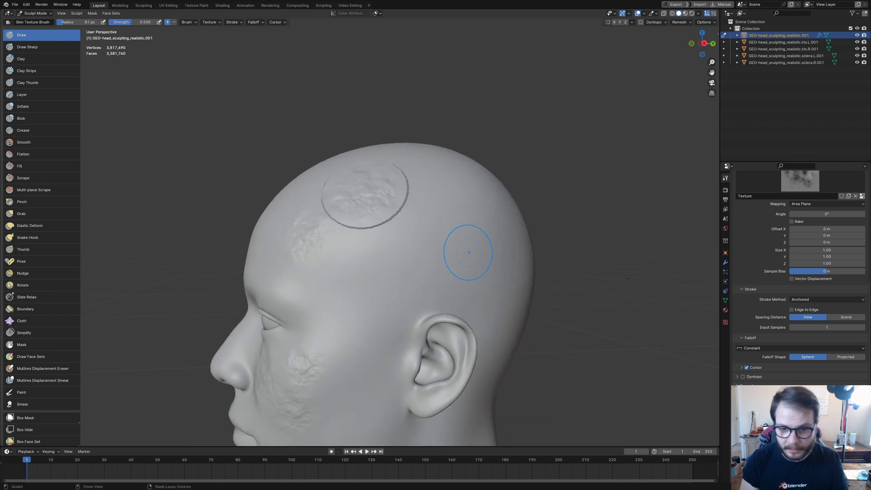
{"action": "key", "text": "ctrl+z"}
Step: Set the brush texture's Sample Bias to 0.125 m
{"action": "scroll", "coordinate": [774, 260], "scroll_direction": "up", "scroll_amount": 2}
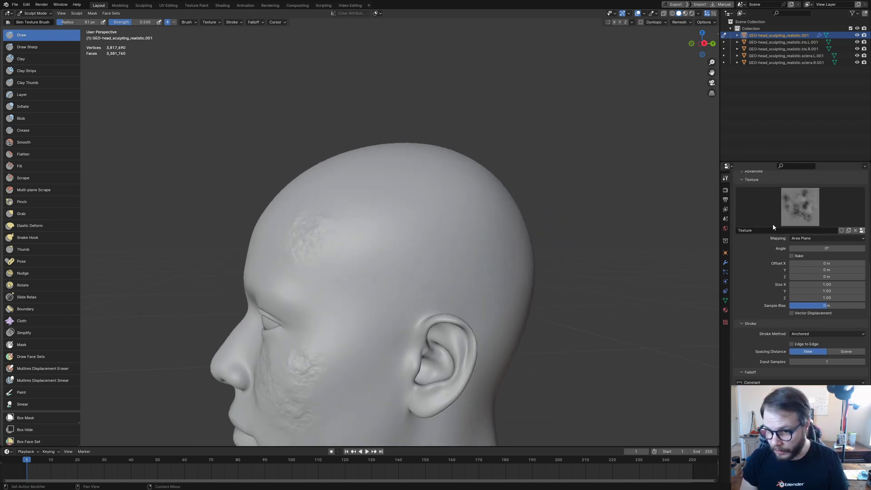
{"action": "left_click", "coordinate": [825, 307]}
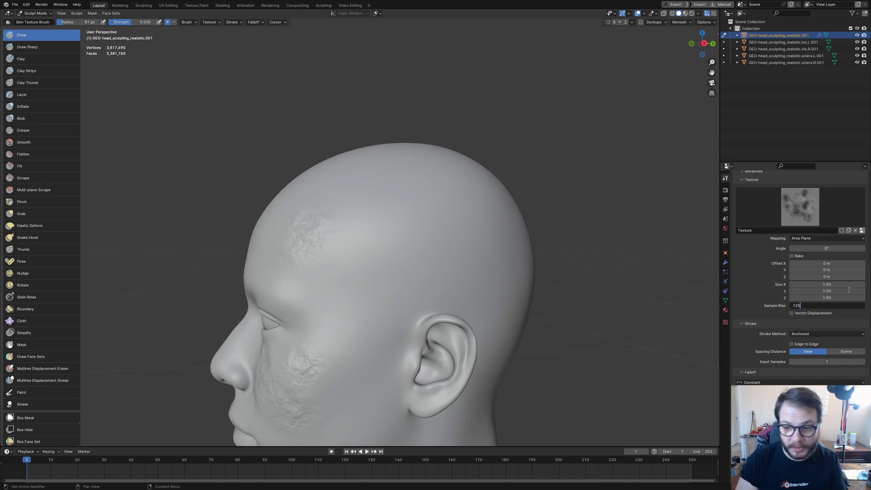
{"action": "key", "text": "Return"}
Step: Test the brush with a stamp on the side of the head, set the falloff back to Smooth, and undo that stamp
{"action": "left_click_drag", "start_coordinate": [392, 231], "coordinate": [437, 260]}
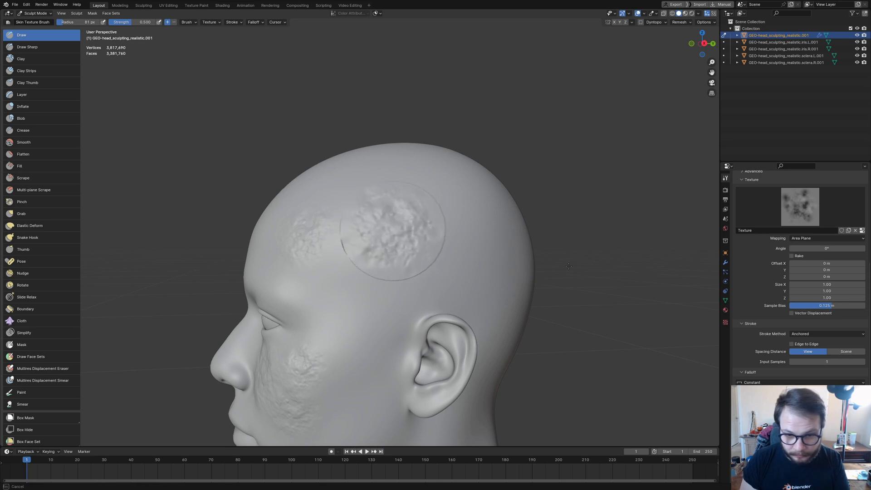
{"action": "left_click", "coordinate": [775, 384]}
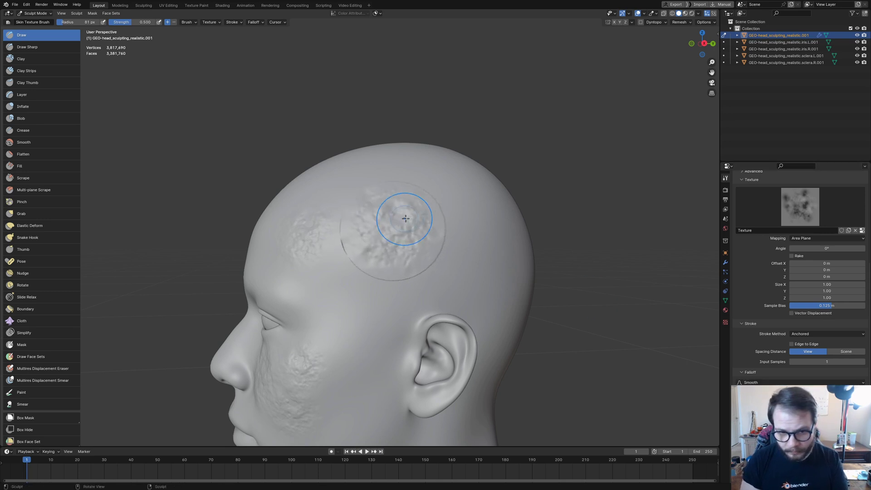
{"action": "key", "text": "ctrl+z"}
Step: Stamp the skin texture across the side of the scalp and on the forehead above the outer eyebrow
{"action": "left_click_drag", "start_coordinate": [403, 222], "coordinate": [458, 245]}
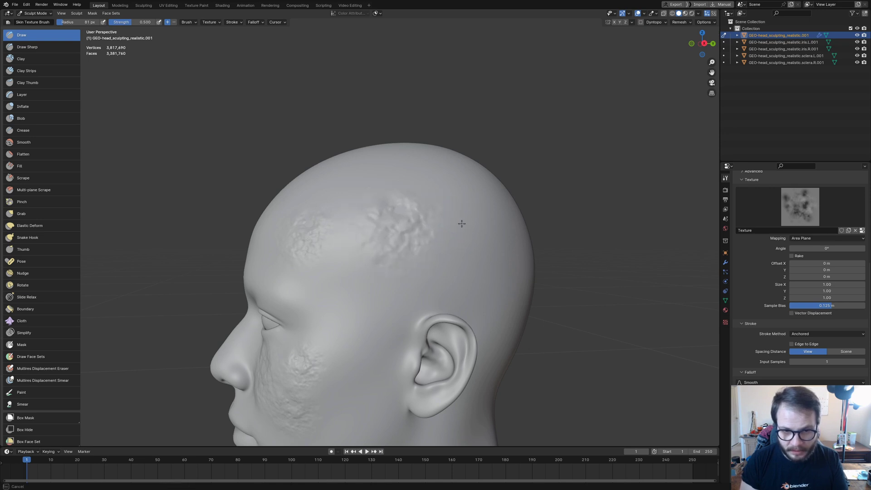
{"action": "middle_click_drag", "start_coordinate": [459, 243], "coordinate": [421, 233]}
{"action": "left_click_drag", "start_coordinate": [421, 233], "coordinate": [447, 276]}
{"action": "middle_click_drag", "start_coordinate": [441, 262], "coordinate": [445, 237]}
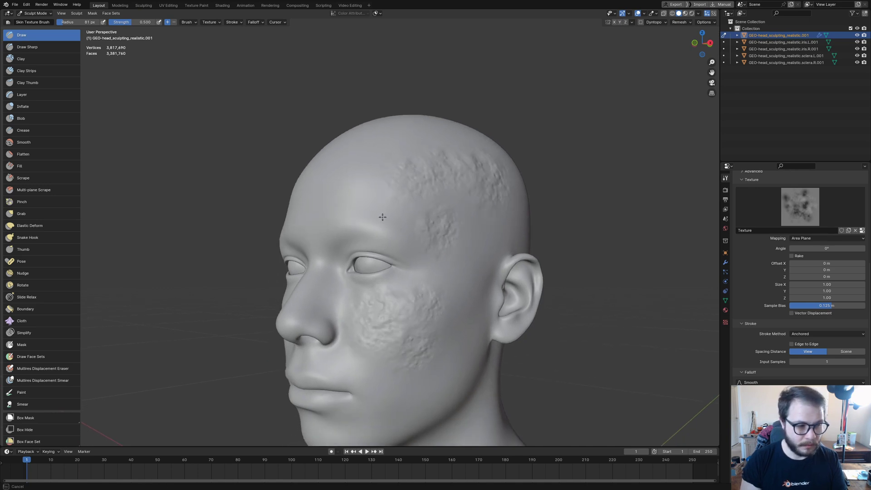
{"action": "mouse_move", "coordinate": [383, 217]}
{"action": "left_mouse_down"}
{"action": "mouse_move", "coordinate": [411, 240]}
{"action": "mouse_move", "coordinate": [392, 222]}
{"action": "left_mouse_up"}
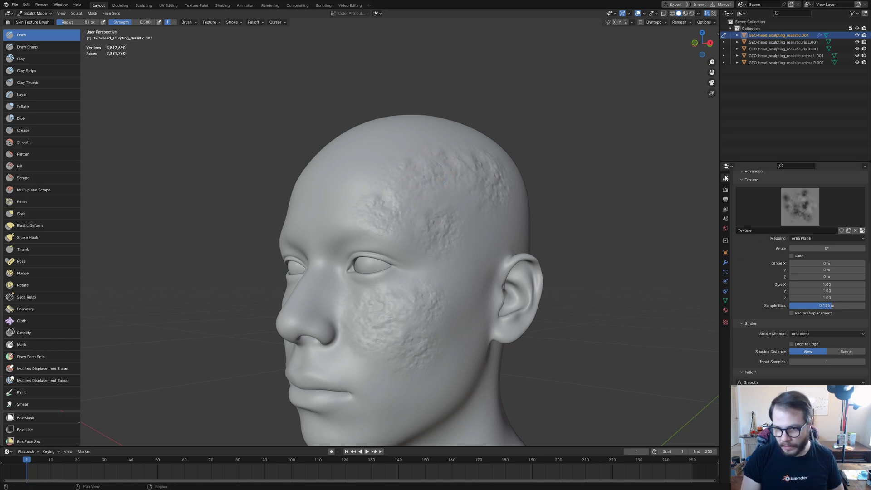
Step: Extend the stamped skin texture over the side of the head between the temple and the ear
{"action": "scroll", "coordinate": [779, 364], "scroll_direction": "up", "scroll_amount": 8}
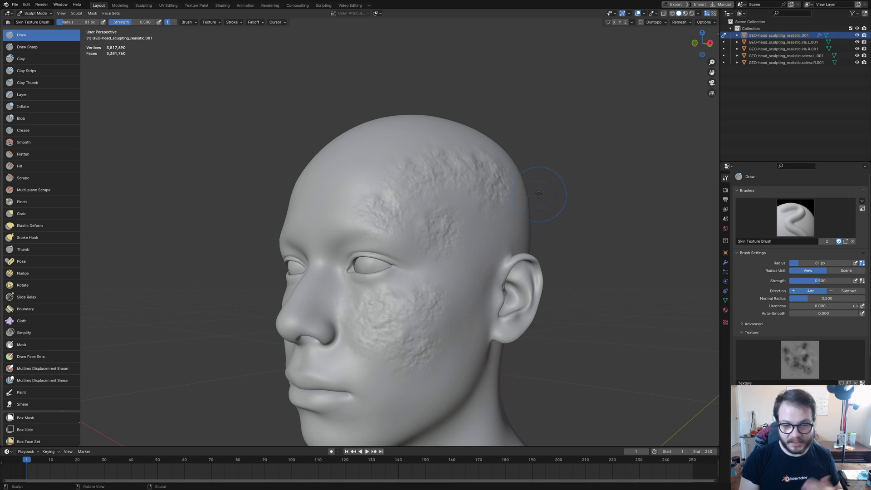
{"action": "mouse_move", "coordinate": [453, 210]}
{"action": "middle_mouse_down"}
{"action": "mouse_move", "coordinate": [427, 204]}
{"action": "mouse_move", "coordinate": [475, 206]}
{"action": "middle_mouse_up"}
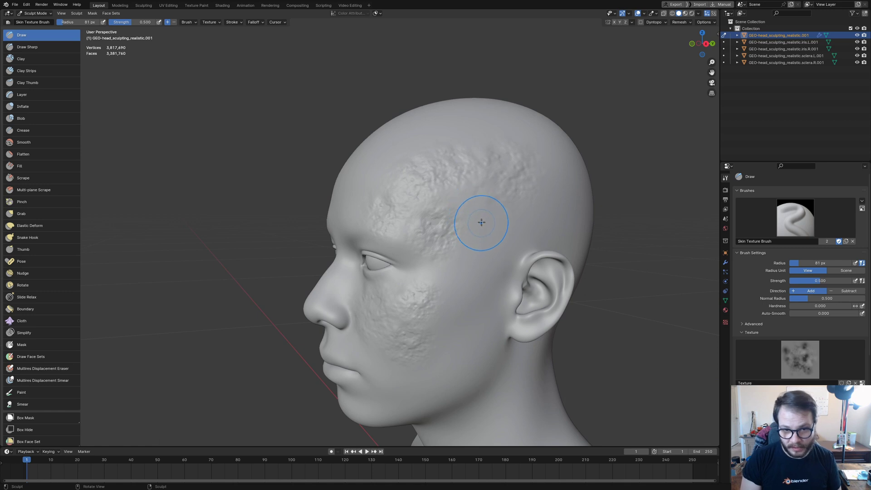
{"action": "left_click_drag", "start_coordinate": [475, 211], "coordinate": [523, 230]}
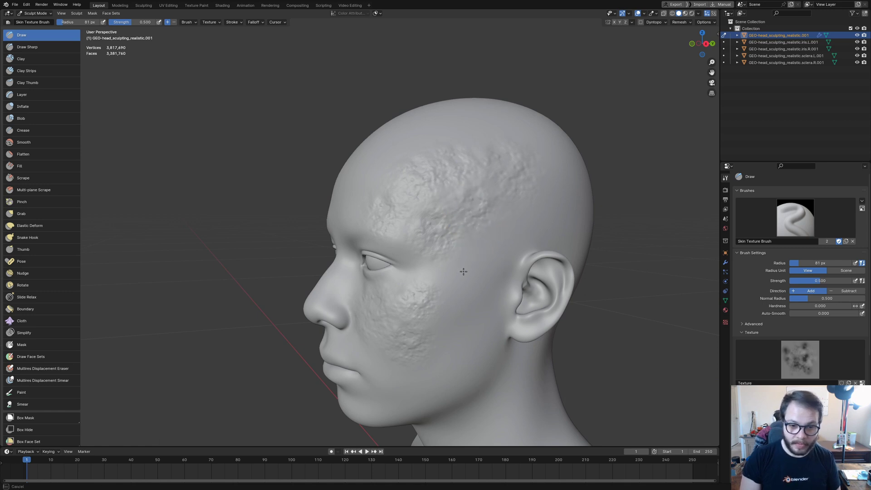
{"action": "mouse_move", "coordinate": [468, 273]}
{"action": "left_mouse_down"}
{"action": "mouse_move", "coordinate": [515, 245]}
{"action": "mouse_move", "coordinate": [512, 228]}
{"action": "left_mouse_up"}
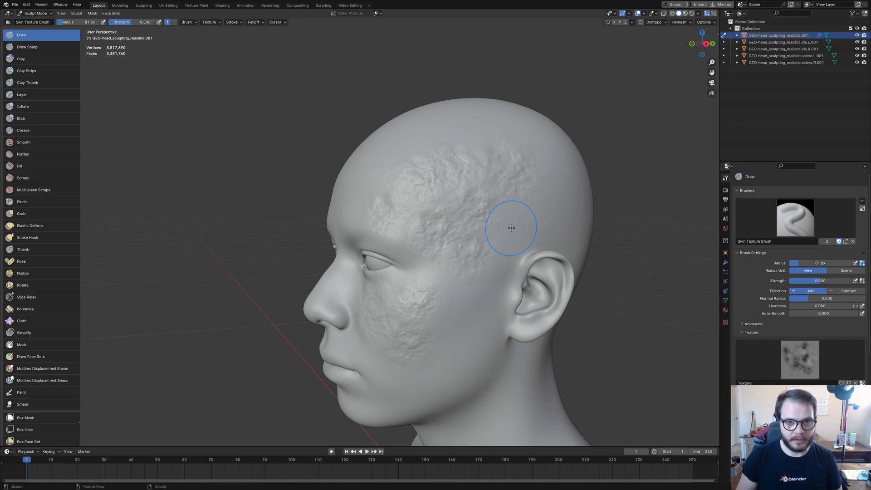